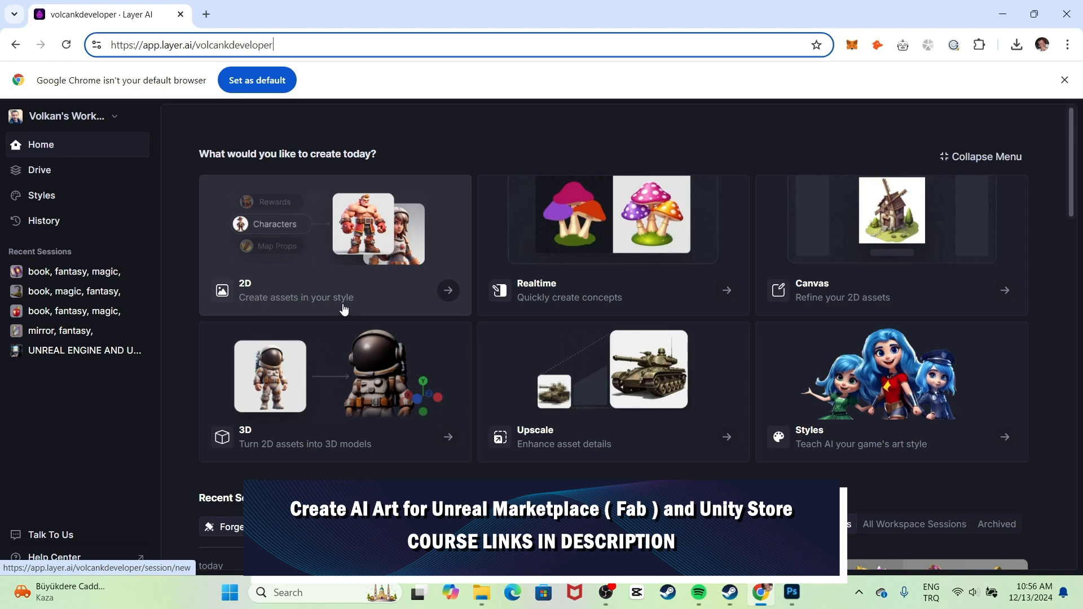
Start a new 2D session and replace General Style with the Game Icons art style.
left_click(407, 291)
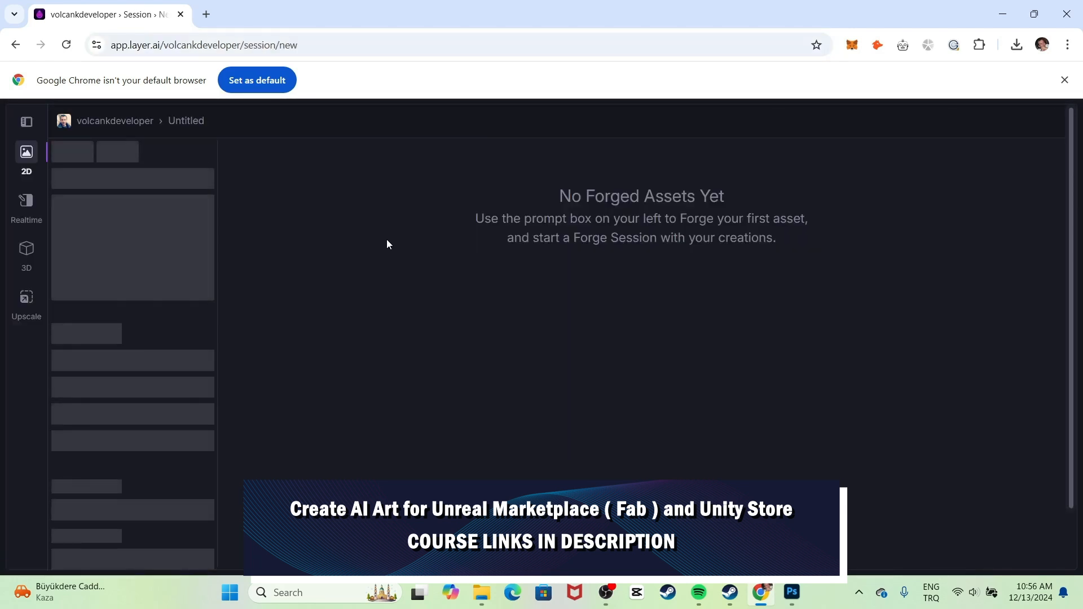
left_click(130, 151)
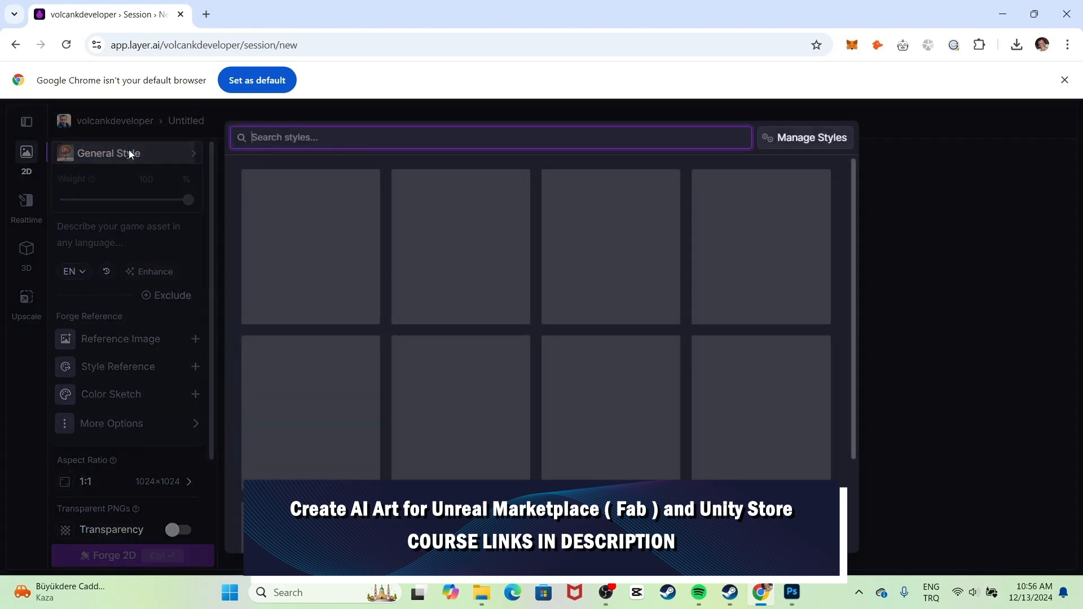
scroll(729, 272, "down", 15)
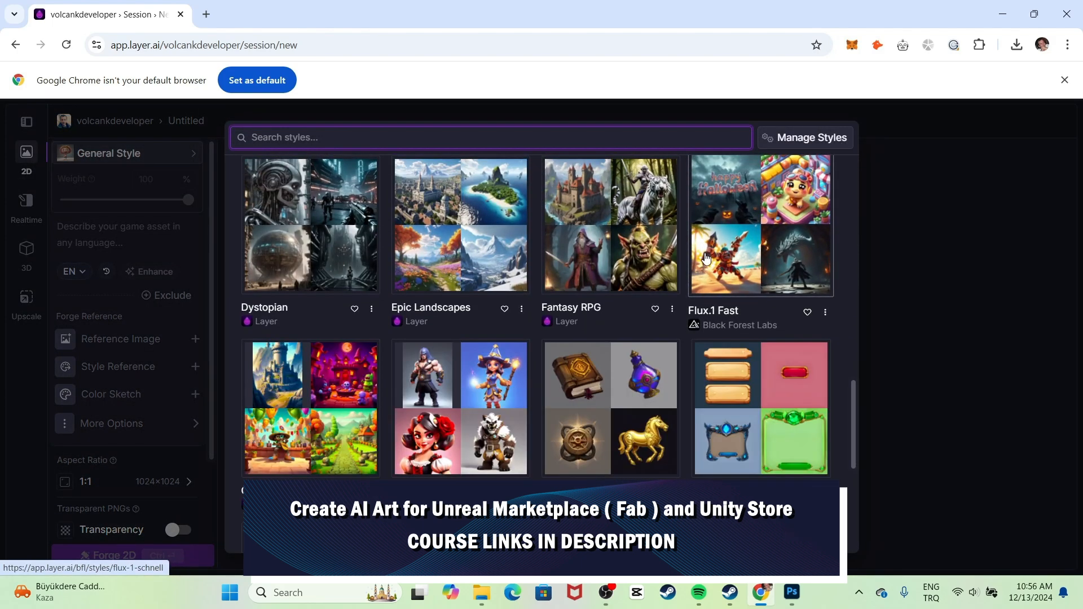
scroll(340, 290, "up", 3)
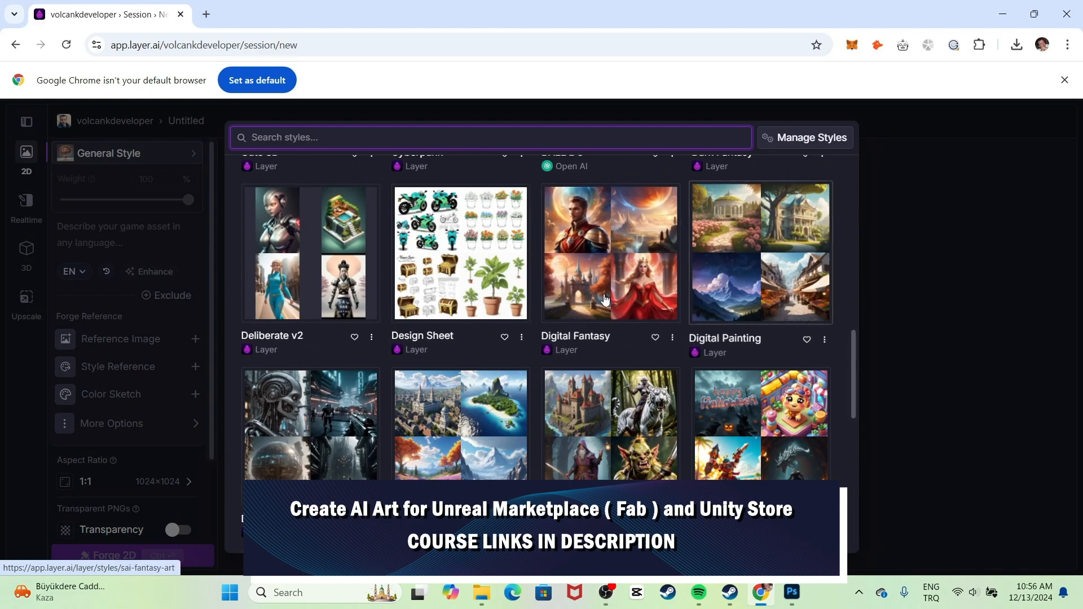
scroll(569, 296, "down", 4)
scroll(592, 288, "down", 5)
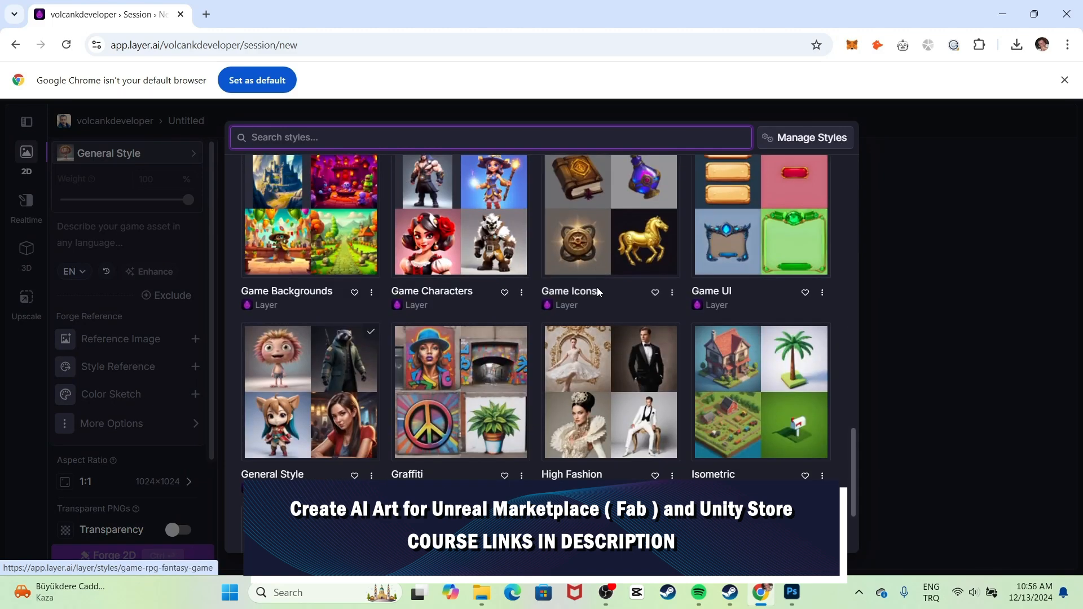
scroll(474, 258, "up", 1)
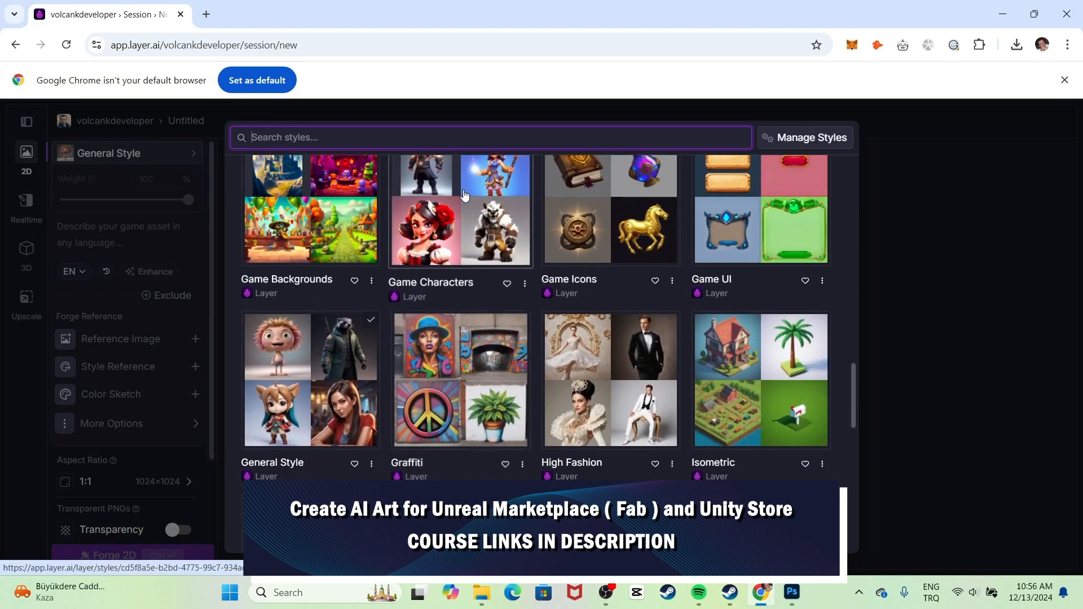
left_click(621, 213)
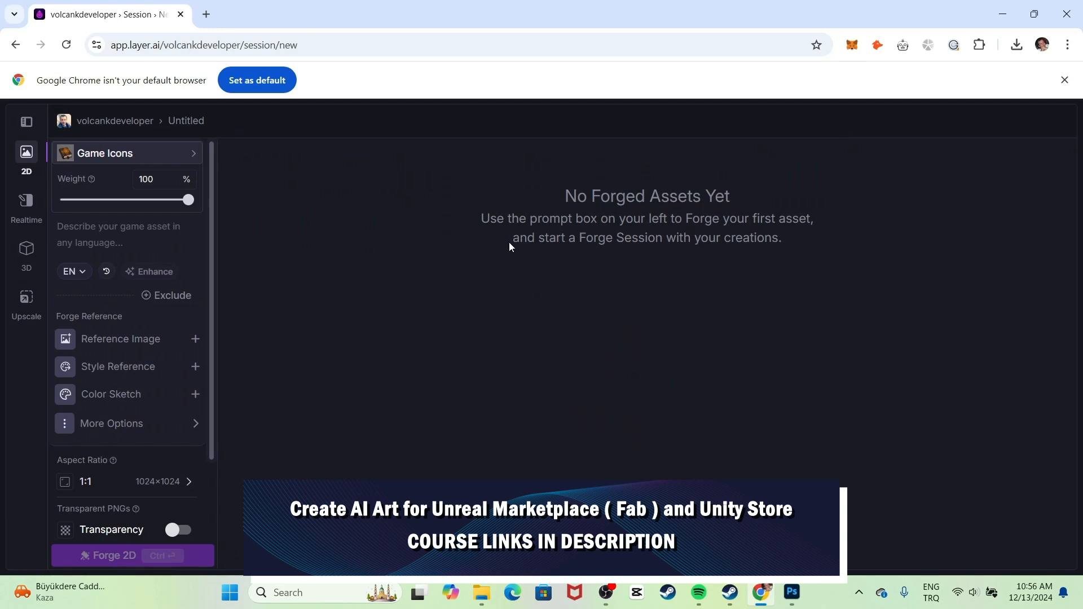
Turn on Transparency for 1:1 1024×1024 output, leaving Tileability off.
scroll(90, 363, "down", 2)
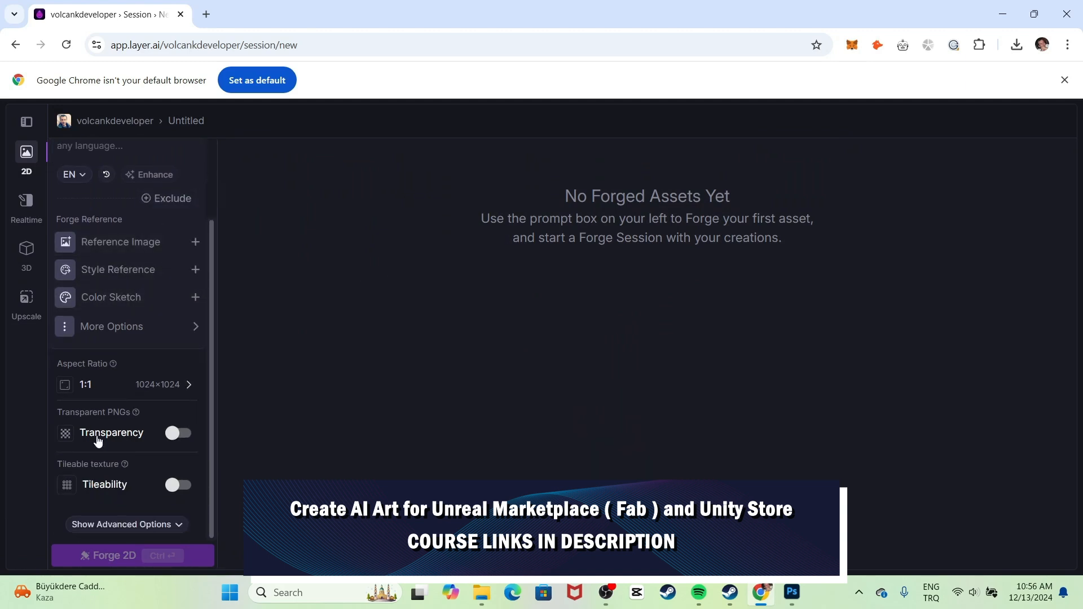
left_click(180, 439)
scroll(164, 406, "up", 2)
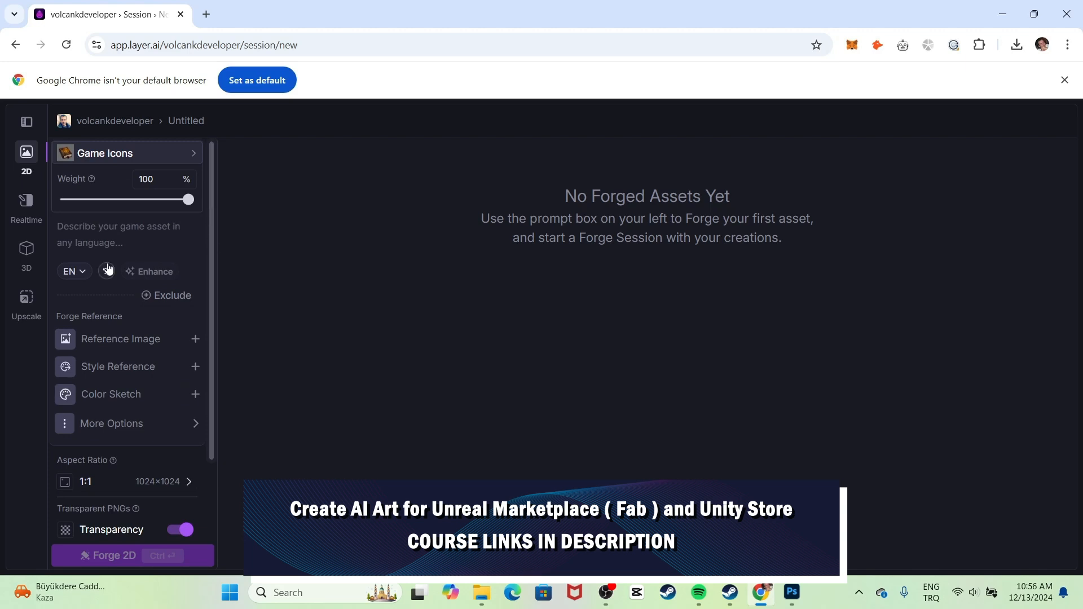
left_click(101, 236)
scroll(157, 228, "down", 2)
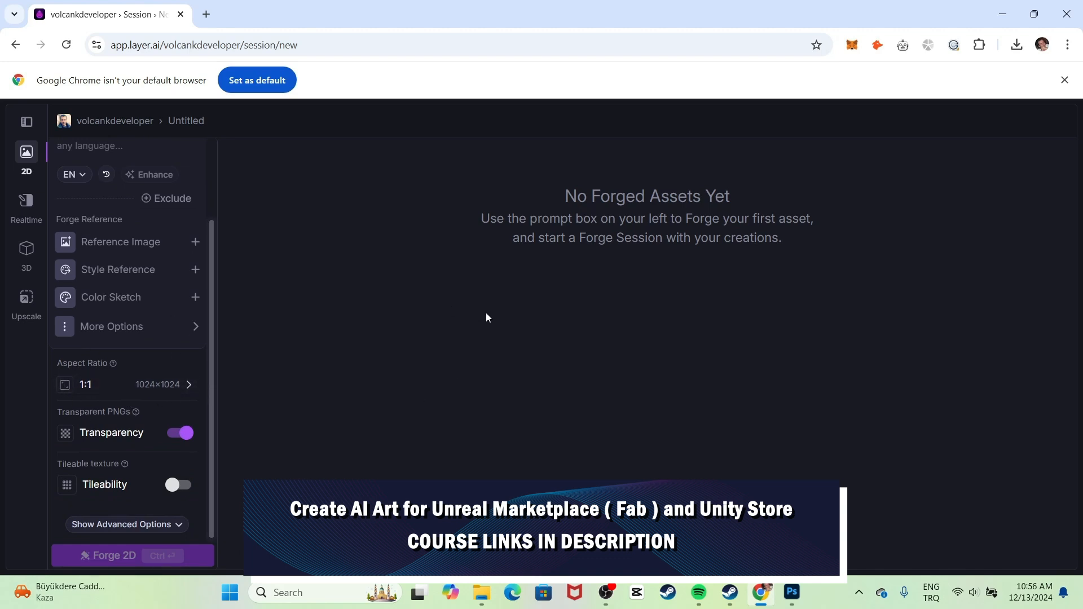
scroll(141, 265, "up", 2)
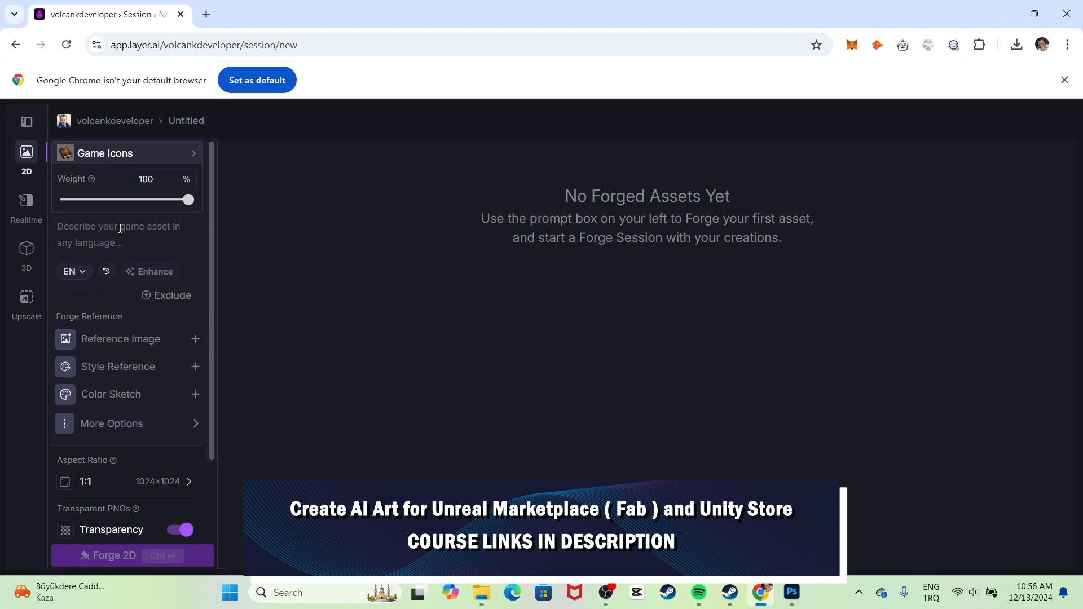
Enter the prompt 'book, magic, fantasy' and forge four Game Icons images.
left_click(120, 228)
type("book, magic, fantasy")
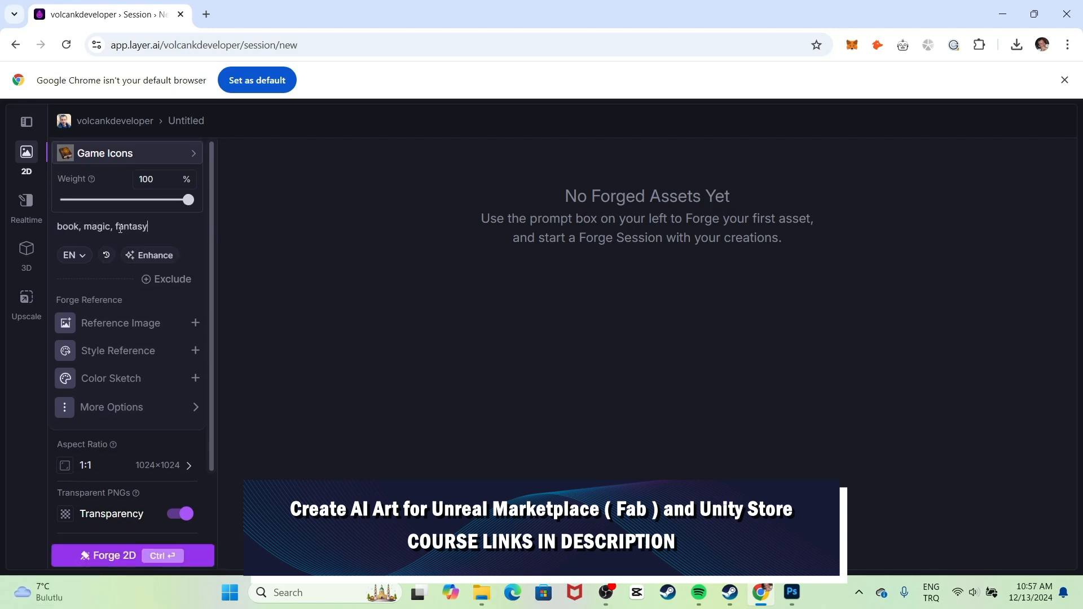
scroll(174, 377, "down", 2)
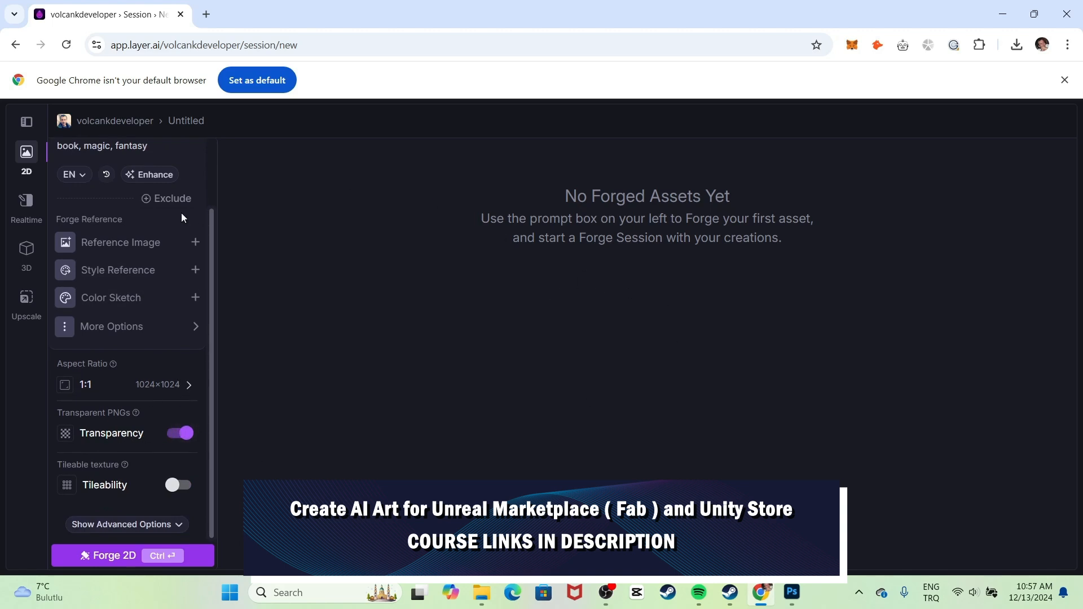
scroll(182, 214, "up", 2)
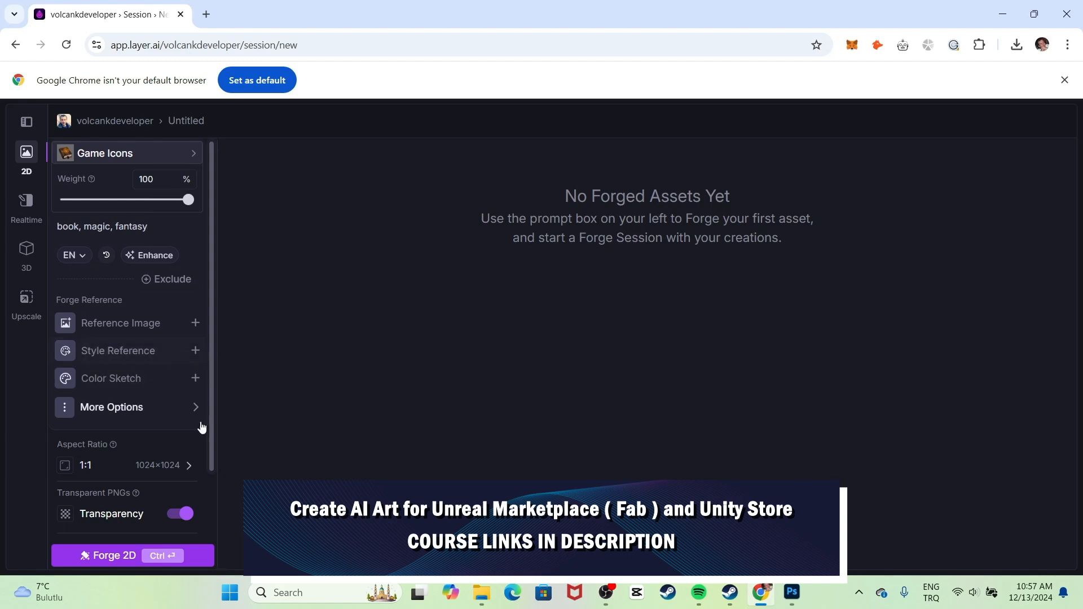
scroll(200, 425, "down", 2)
scroll(158, 368, "up", 2)
scroll(145, 435, "down", 2)
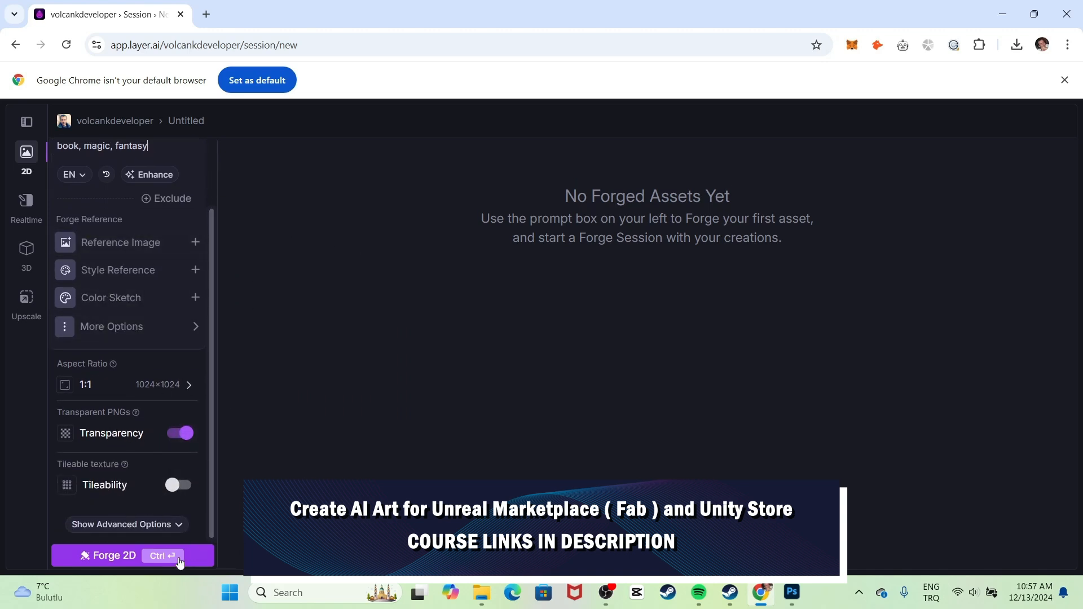
left_click(129, 557)
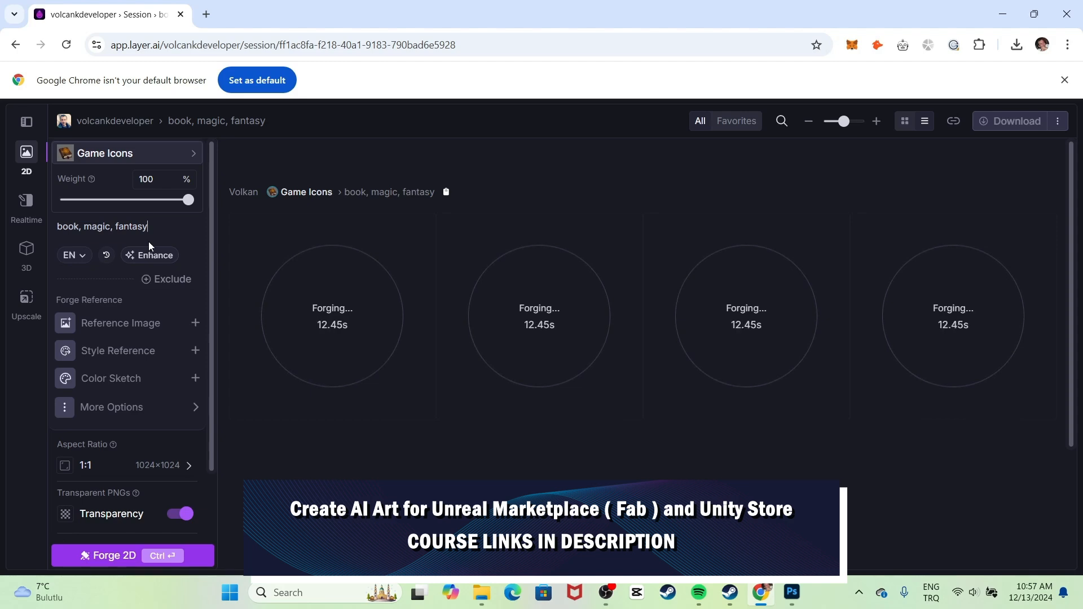
Open ChatGPT in a new browser tab.
left_click(215, 17)
type("chat")
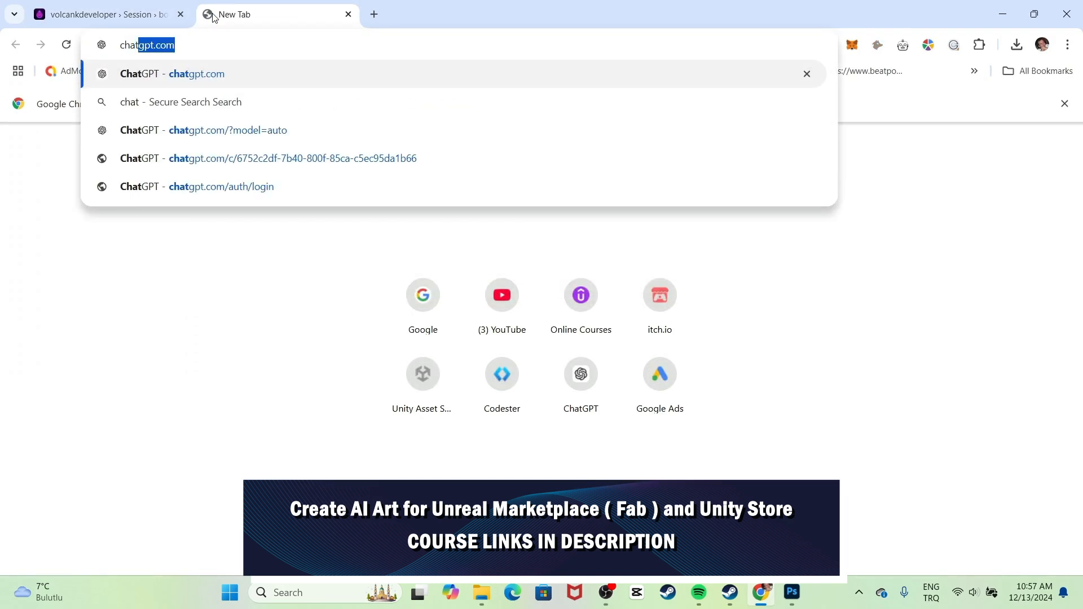
key("Return")
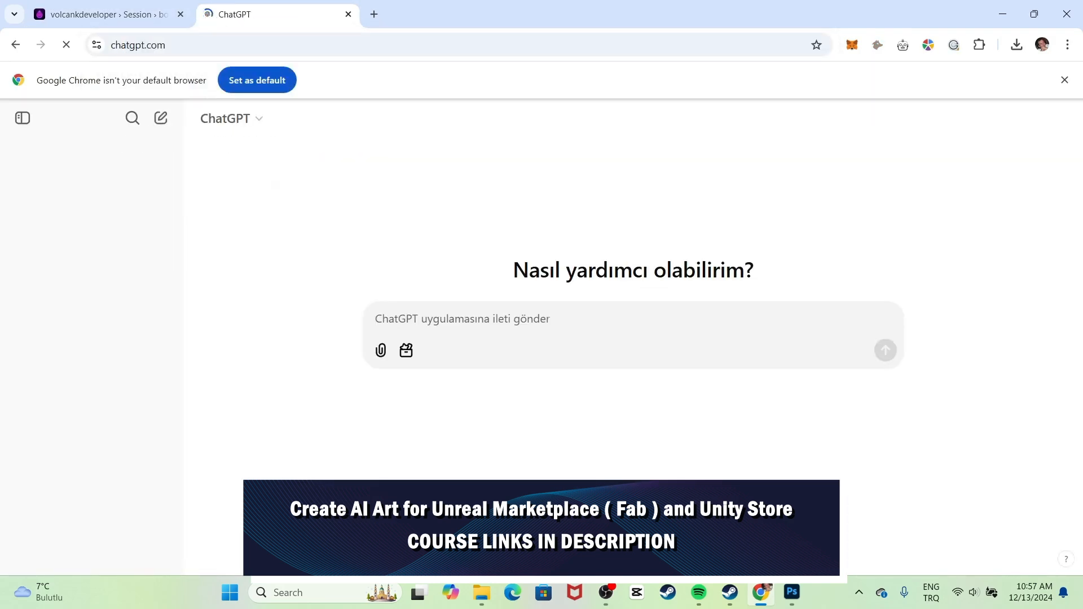
Ask ChatGPT for a magic fantasy book image prompt and select the returned paragraph.
type("can you create an image prompt")
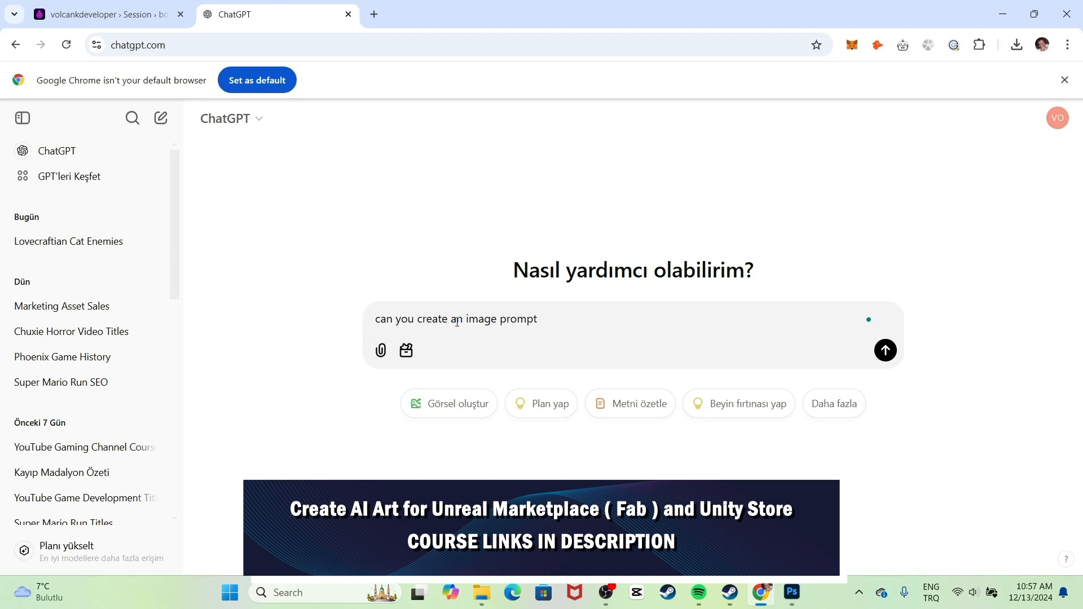
type("for a magic fantasy book")
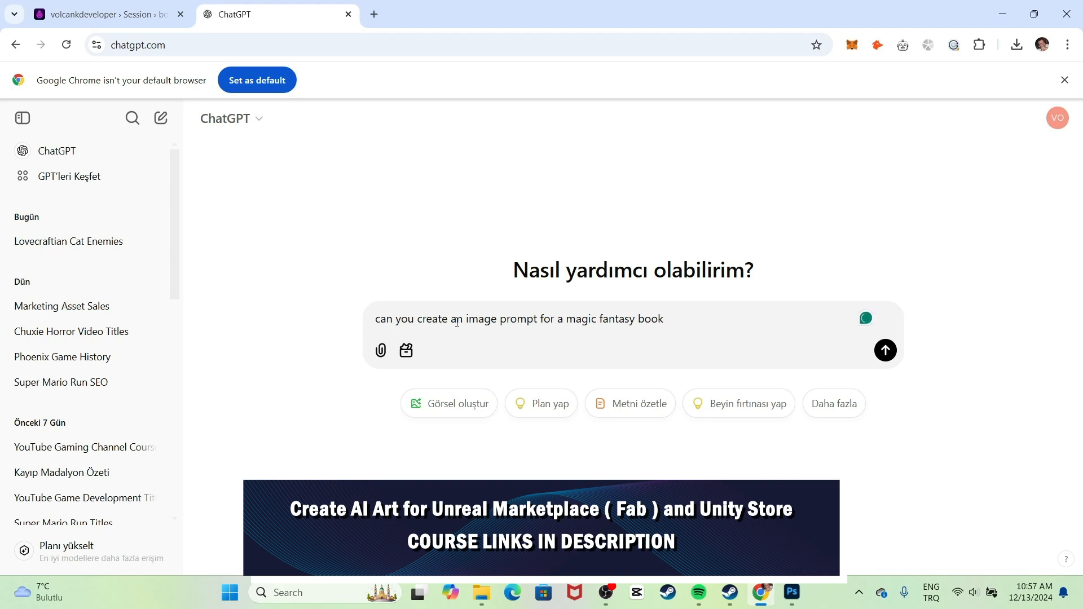
type("i")
key("Return")
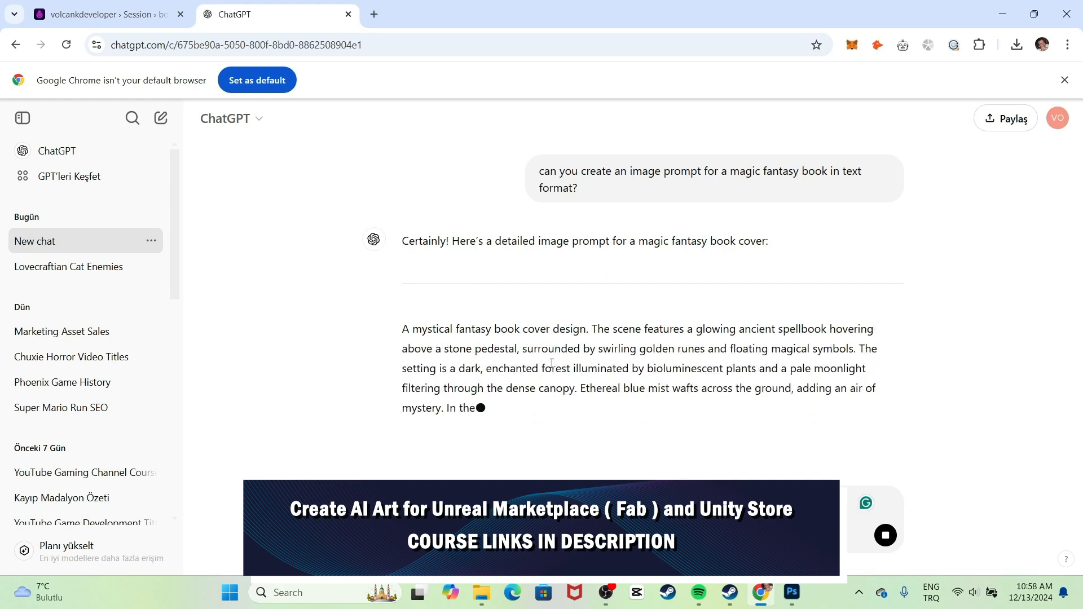
scroll(626, 378, "down", 2)
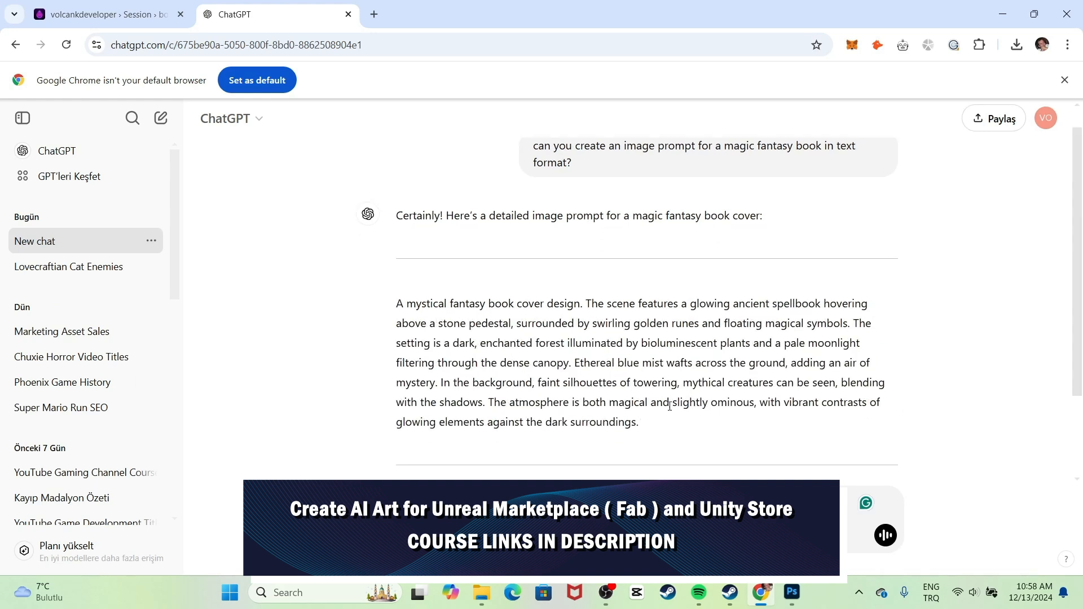
left_click_drag(654, 354, 396, 192)
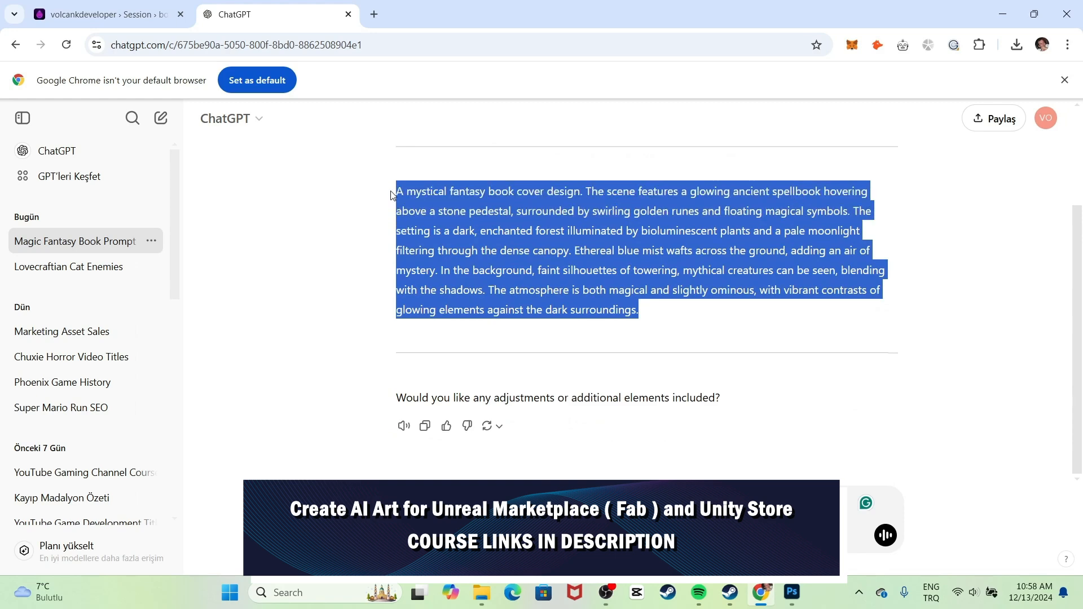
Replace the Layer AI prompt with the copied ChatGPT paragraph and forge new images.
left_click(128, 14)
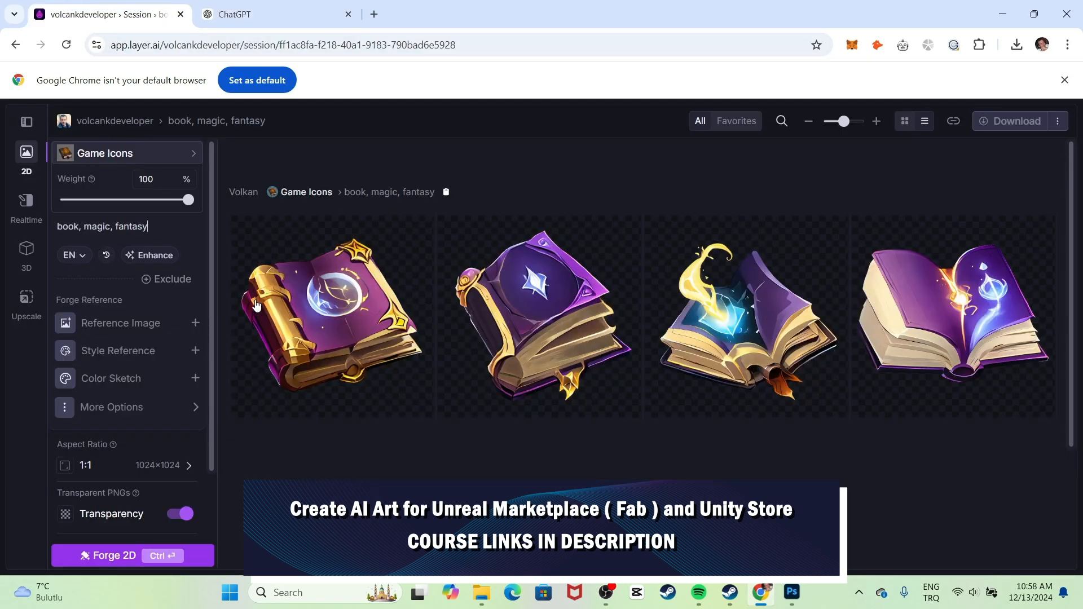
key("ctrl+a")
type("A mystical fantasy book cover design. The scene features a glowing ancient spellbook hovering above a stone pedestal, surrounded by swirling golden runes and floating magical symbols. The setting is a dark, enchanted forest illuminated by bioluminescent plants and a pale moonlight filtering through the dense canopy. Ethereal blue wisps swirl across the ground, adding an air of mystery. In the background, faint silhouettes of towering, mythical creatures can be seen, blending with the shadows. The atmosphere is both magical and slightly ominous, with vibrant contrasts of glowing elements against the dark surroundings.")
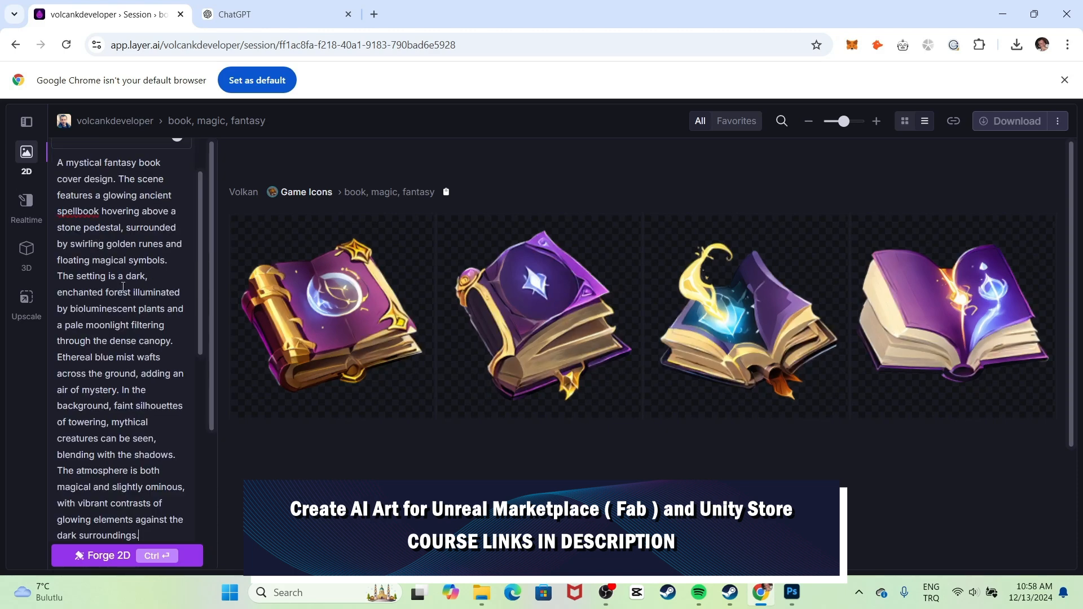
scroll(136, 399, "down", 5)
left_click(137, 358)
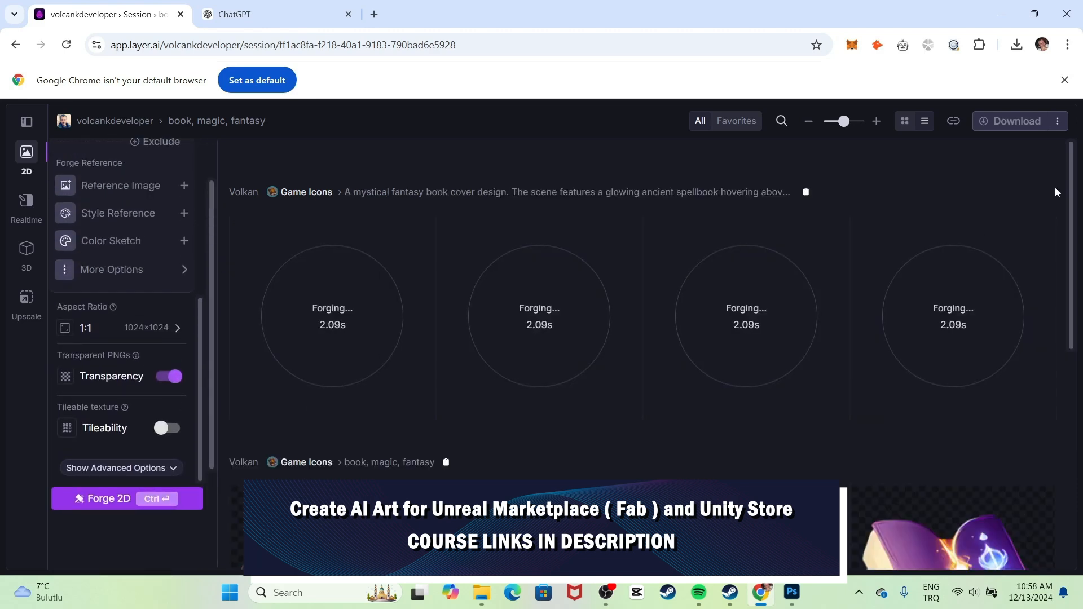
Glance back at the ChatGPT prompt, then return to the Layer AI gallery.
left_click(300, 11)
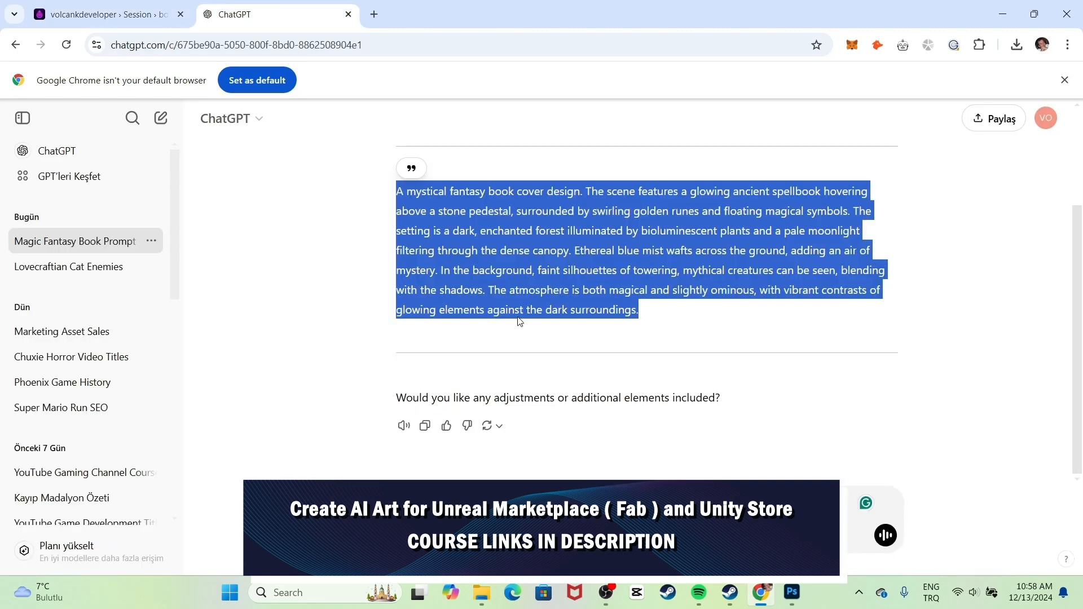
scroll(599, 267, "up", 2)
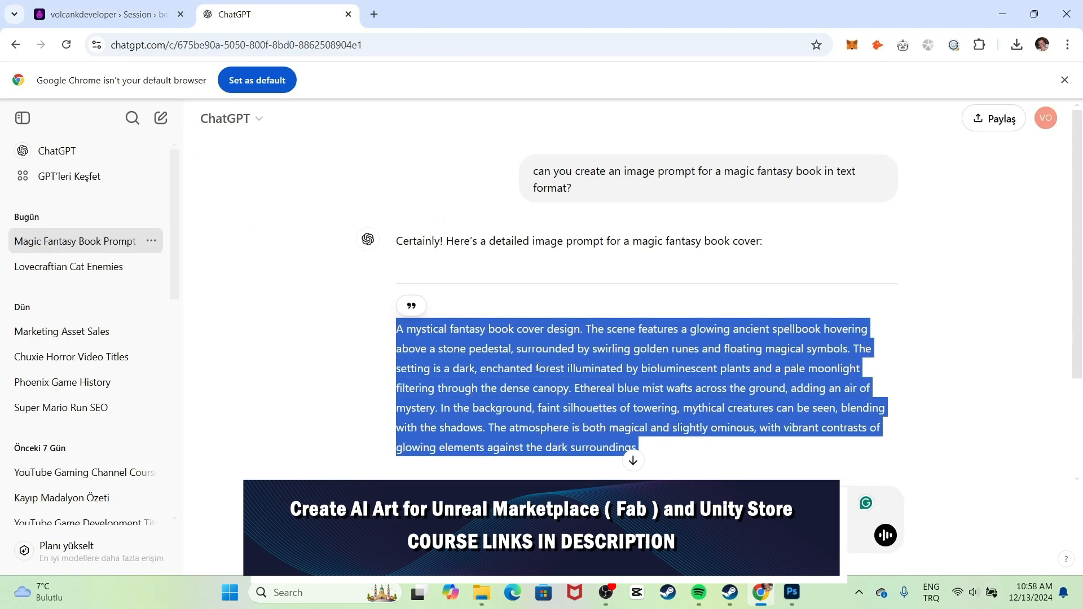
left_click(139, 11)
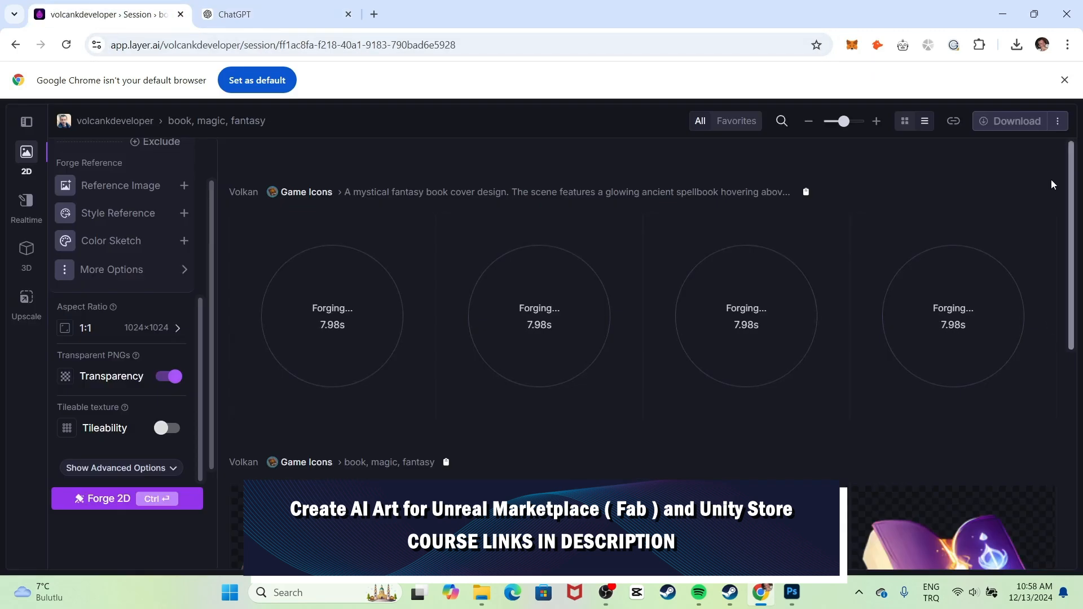
left_click_drag(1073, 164, 1077, 260)
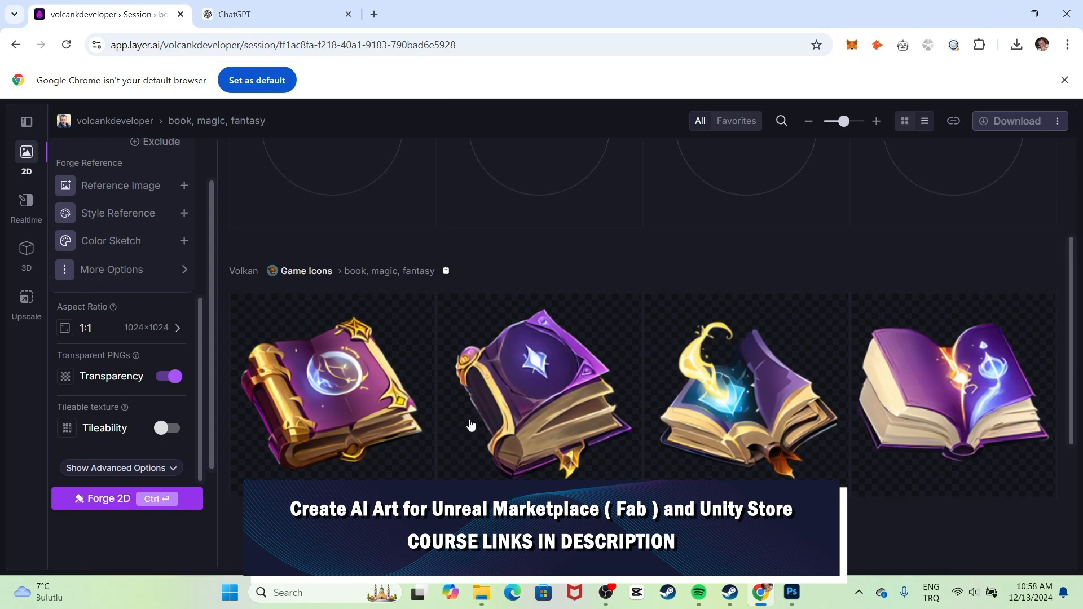
Review the four new spellbook images above the first set, rechecking the ChatGPT prompt.
scroll(943, 398, "up", 3)
scroll(733, 283, "down", 7)
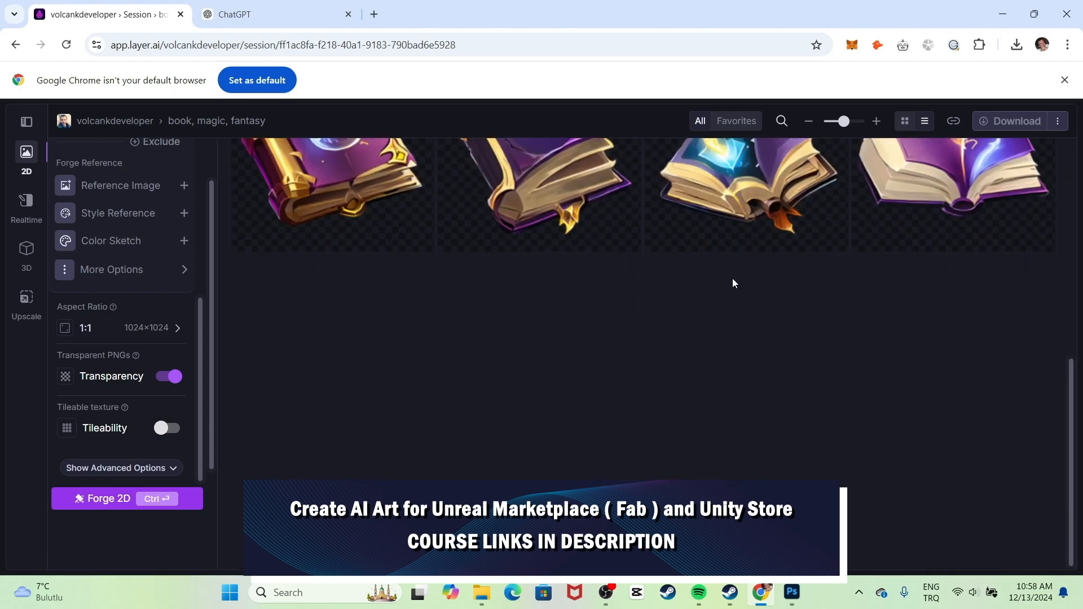
scroll(733, 283, "up", 1)
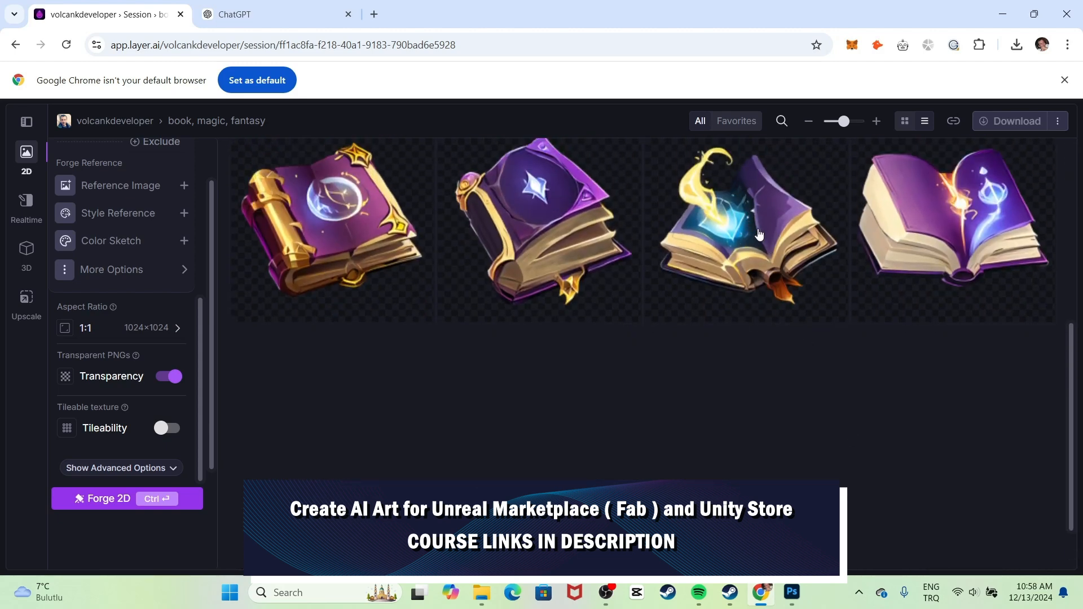
scroll(987, 205, "up", 2)
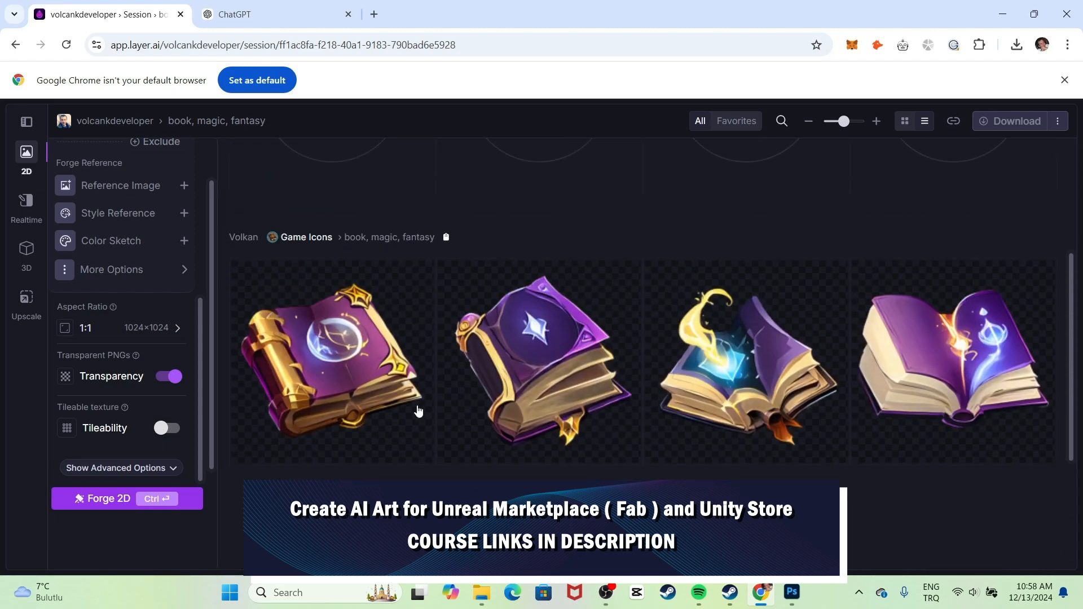
scroll(648, 377, "up", 3)
scroll(716, 361, "down", 3)
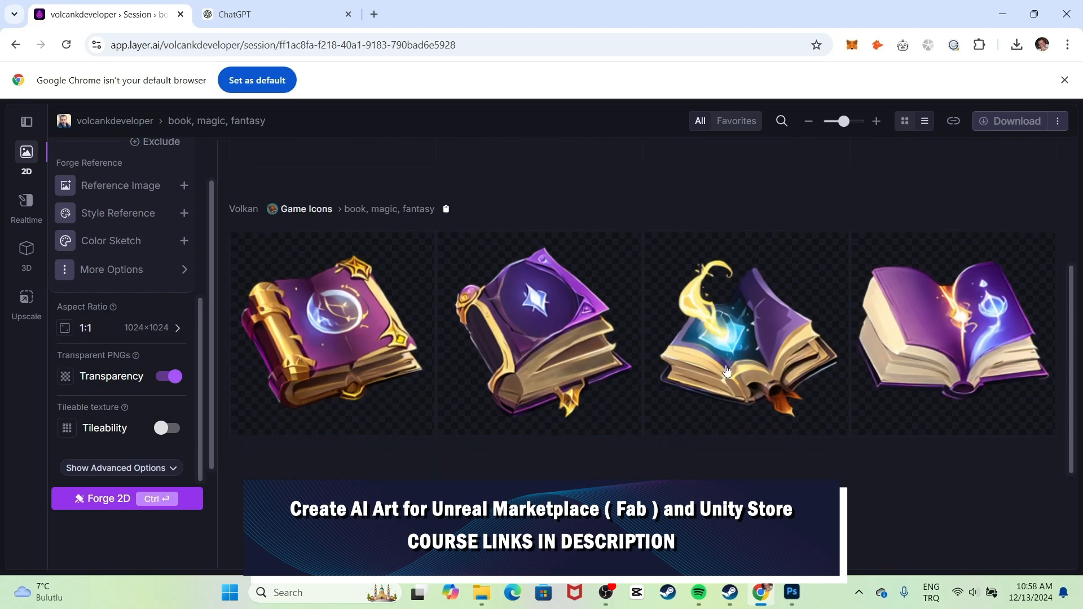
scroll(677, 355, "up", 2)
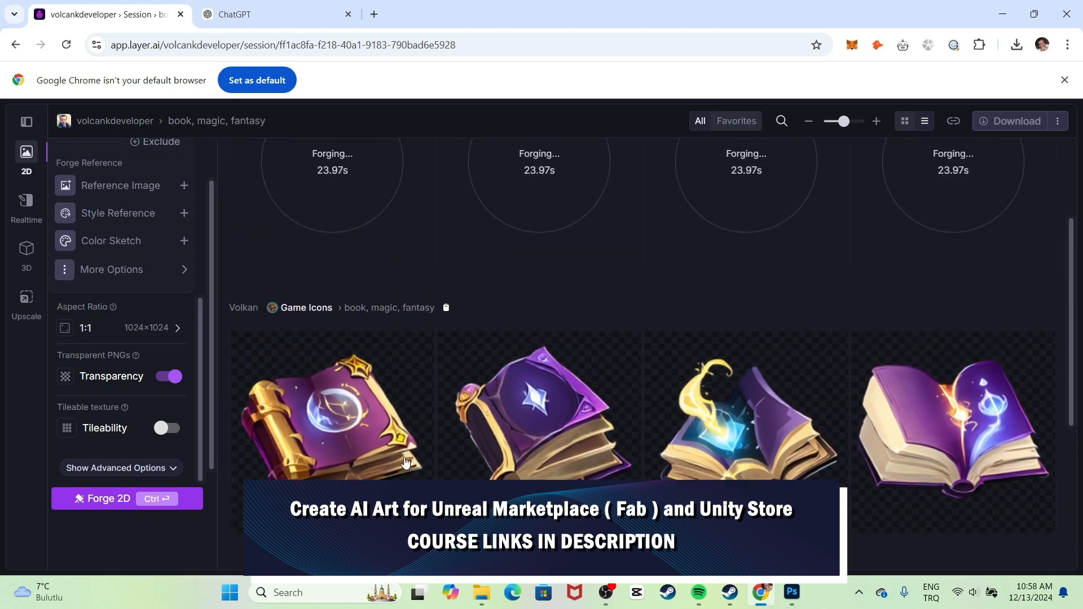
scroll(539, 429, "up", 2)
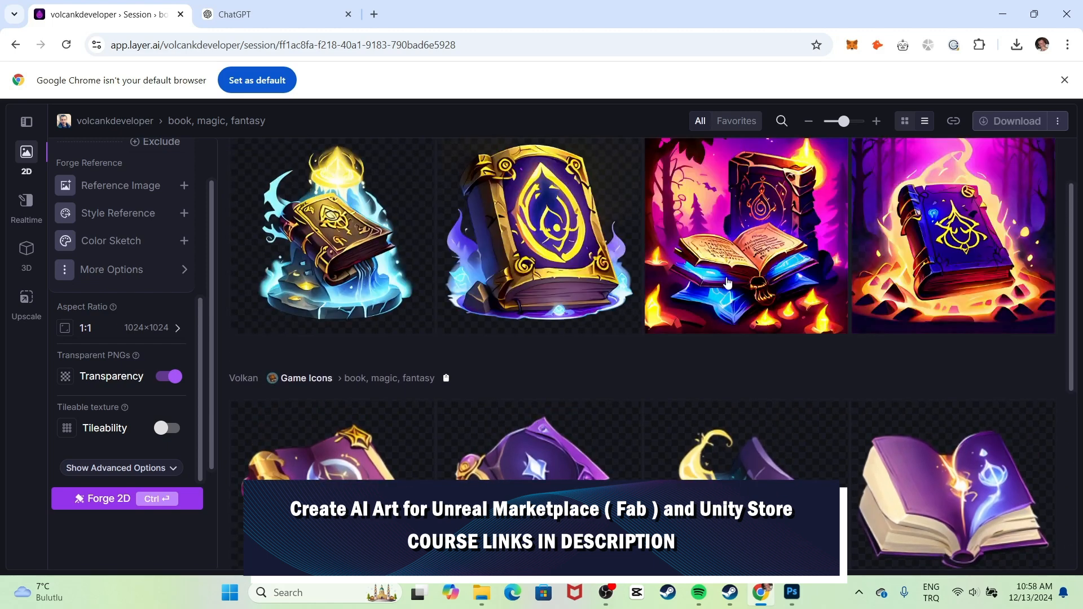
scroll(728, 283, "up", 2)
scroll(714, 333, "down", 2)
scroll(609, 234, "down", 2)
scroll(581, 237, "up", 4)
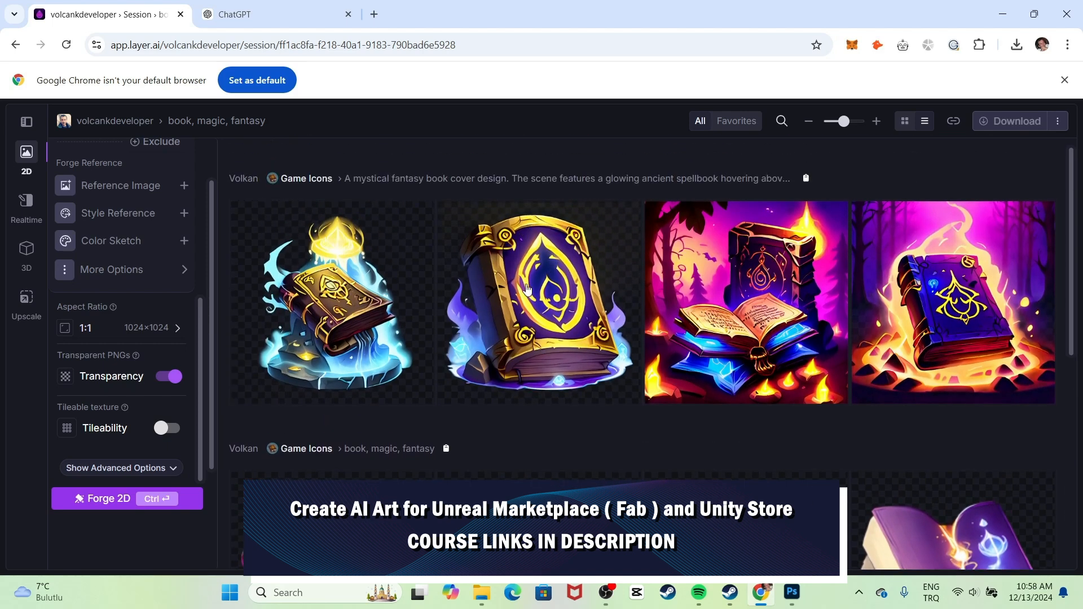
left_click(242, 14)
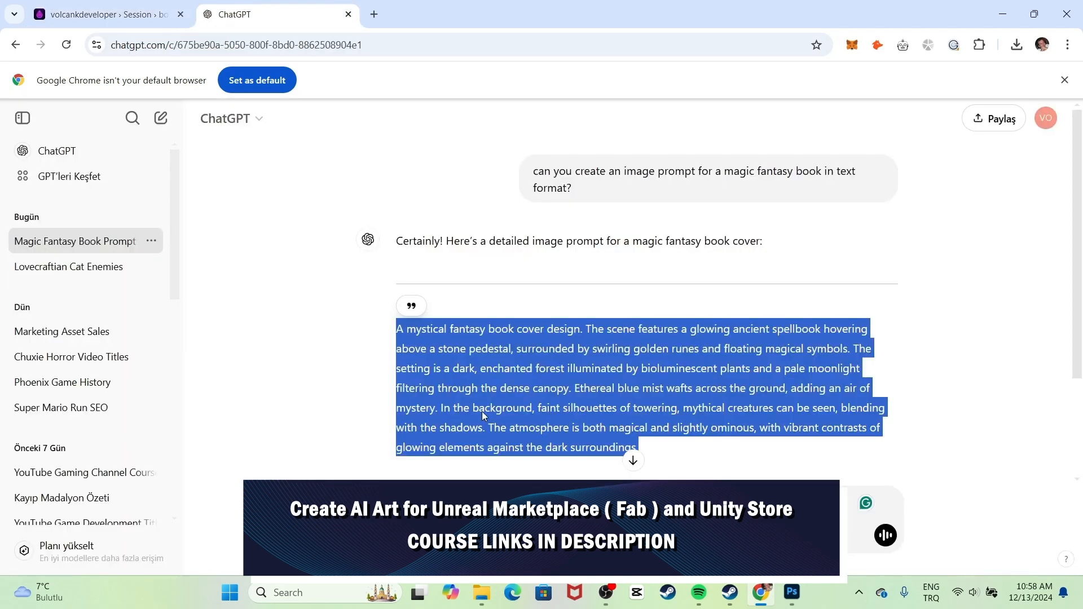
left_click(107, 14)
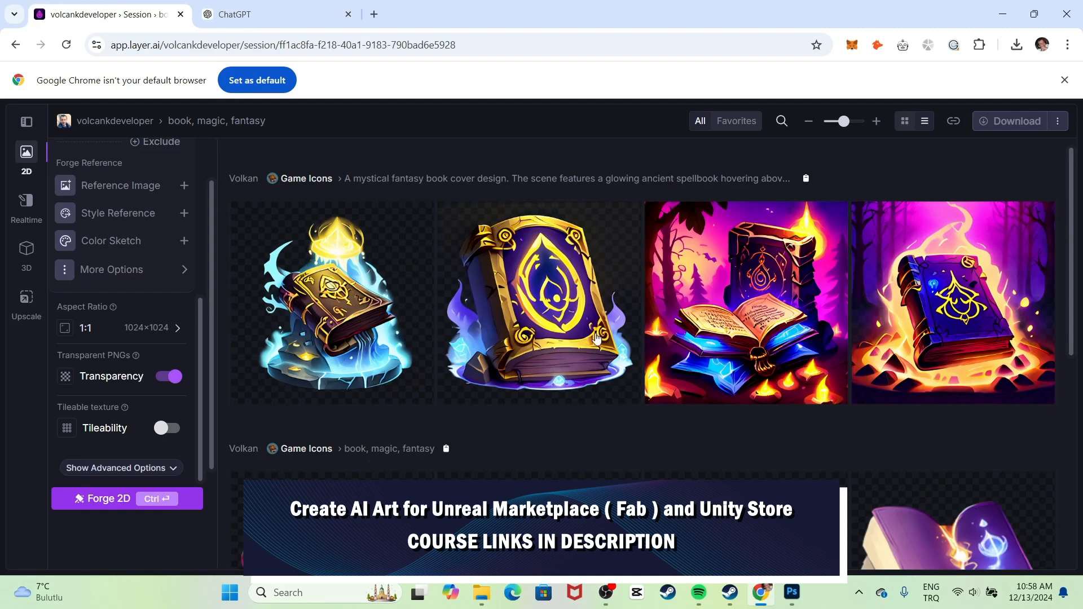
Download the second new book image and view details of the third and fourth.
left_click(551, 342)
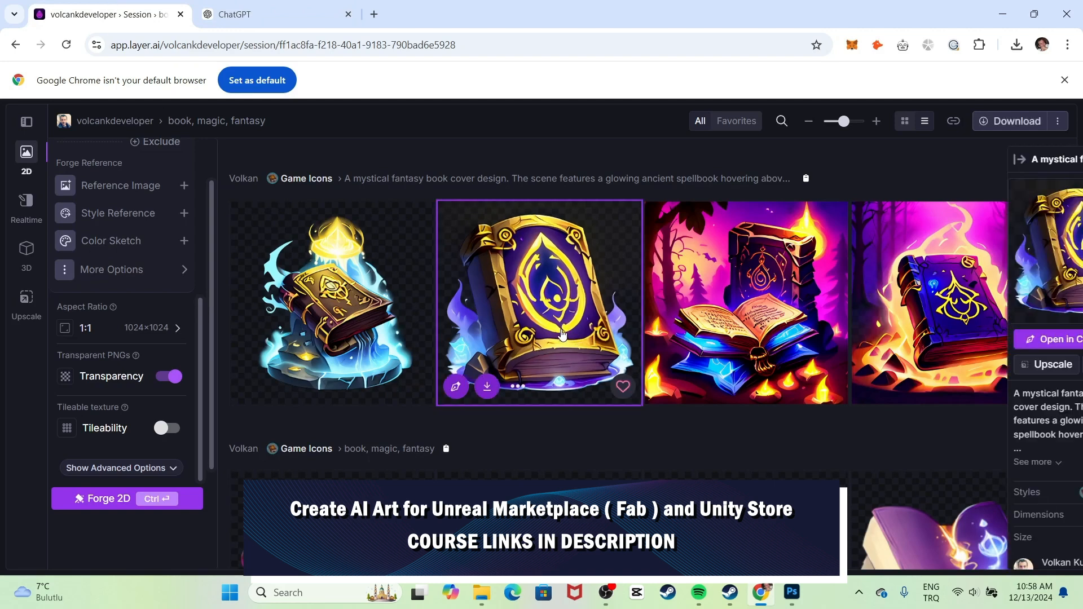
left_click(489, 386)
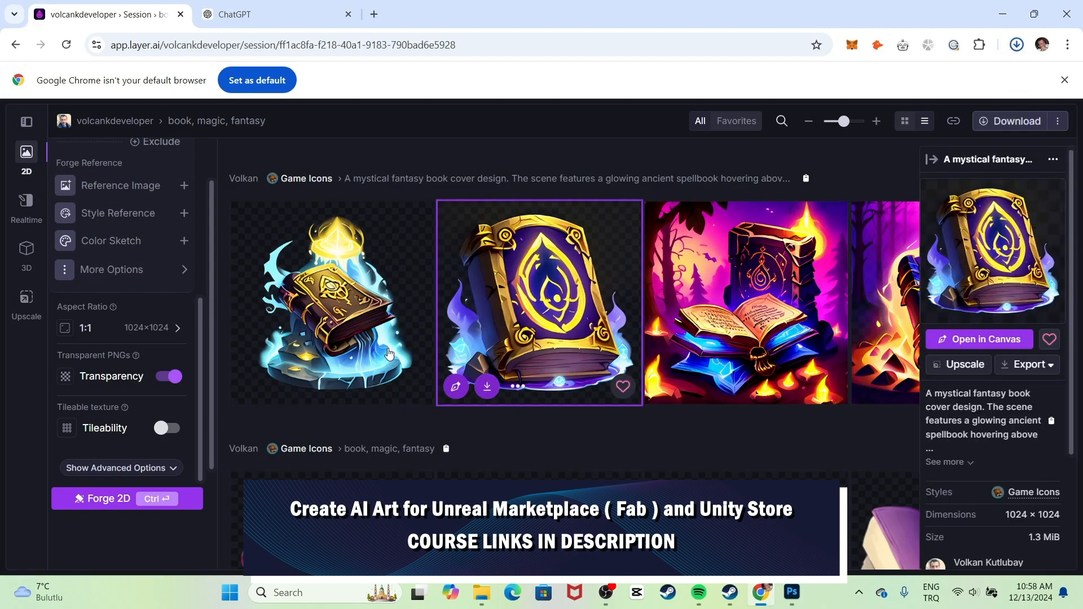
left_click(770, 325)
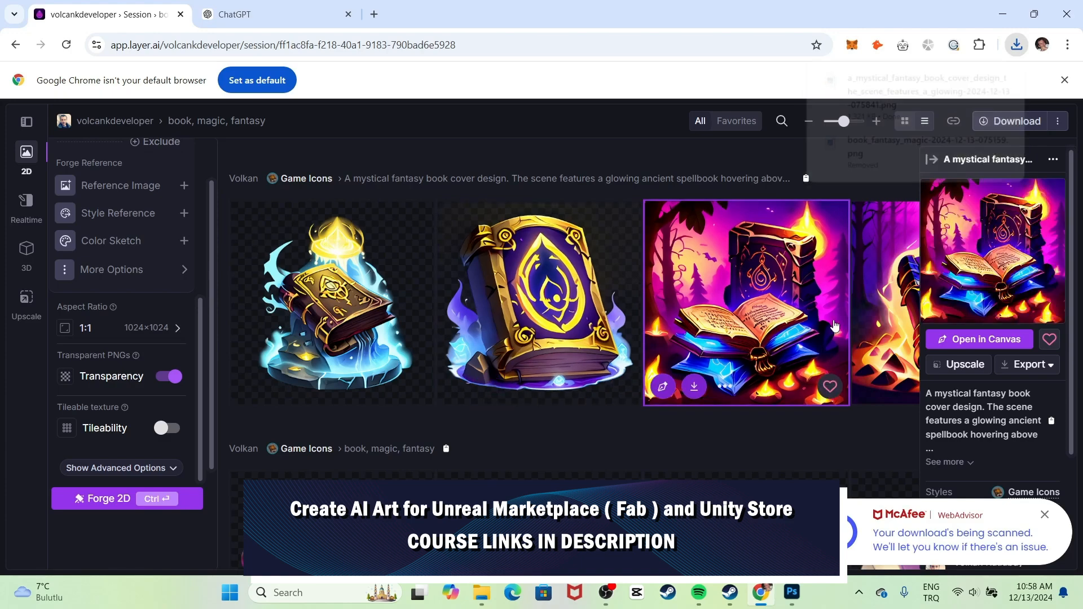
left_click(885, 329)
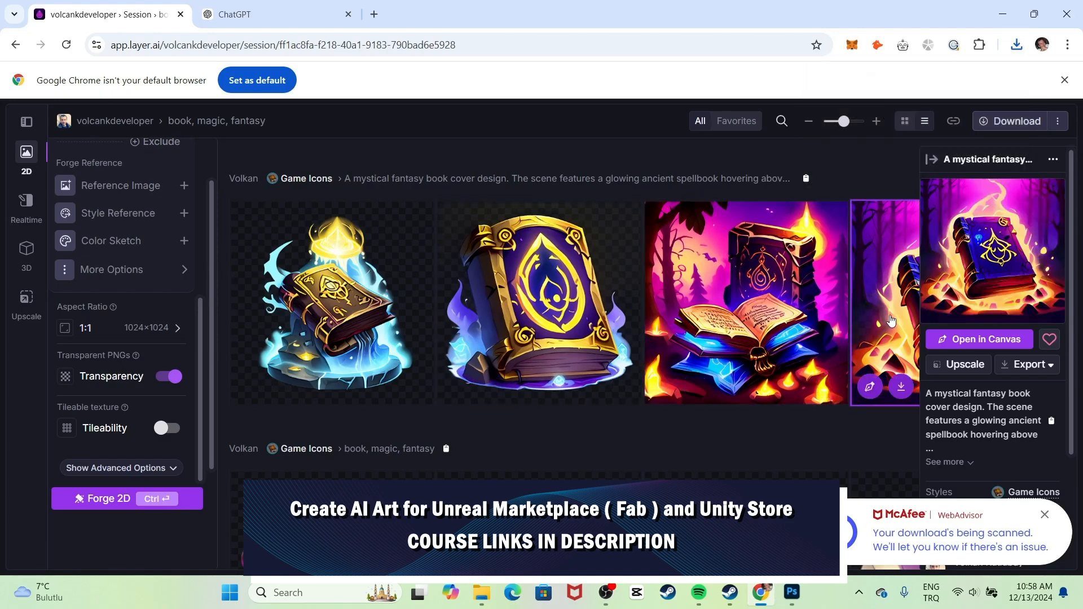
left_click(592, 304)
Browse the gallery, selecting the gold-trimmed orb book, star-covered purple book and glowing spellbook.
scroll(527, 343, "down", 4)
scroll(552, 208, "up", 3)
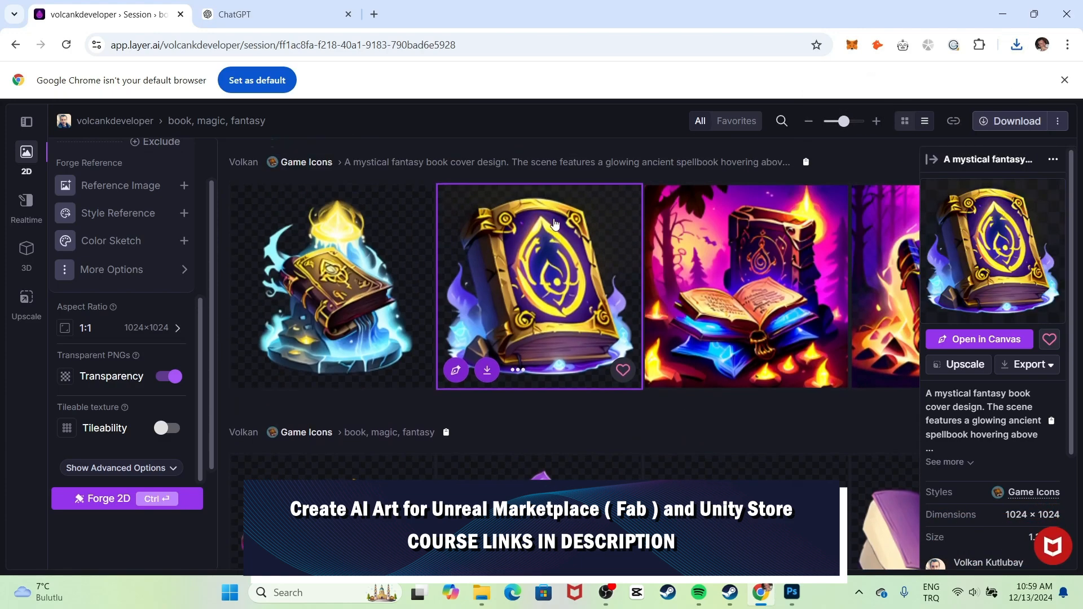
scroll(502, 358, "down", 2)
left_click(863, 415)
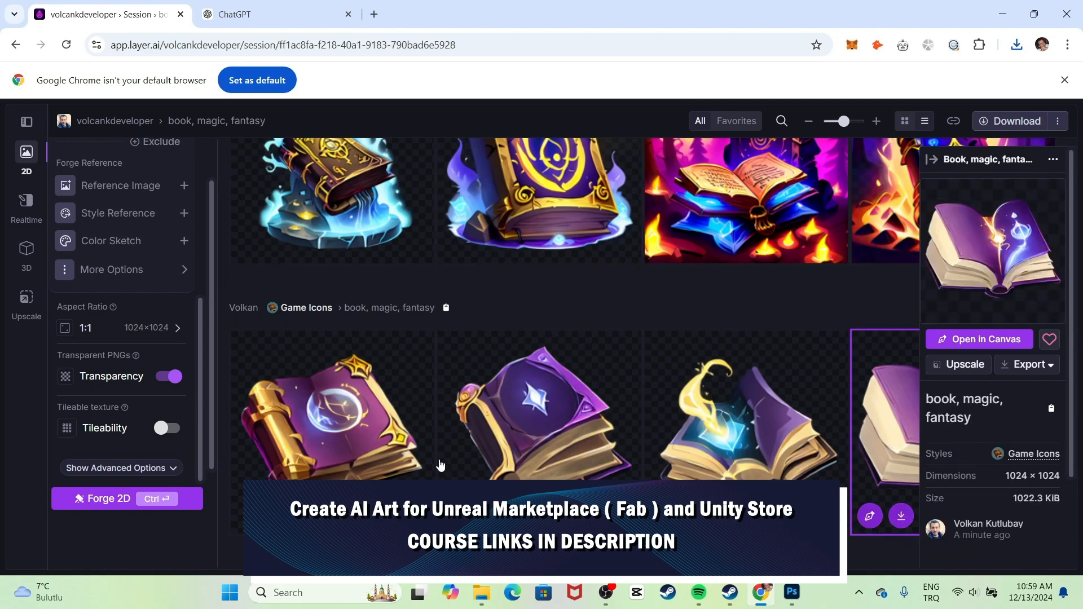
left_click(376, 431)
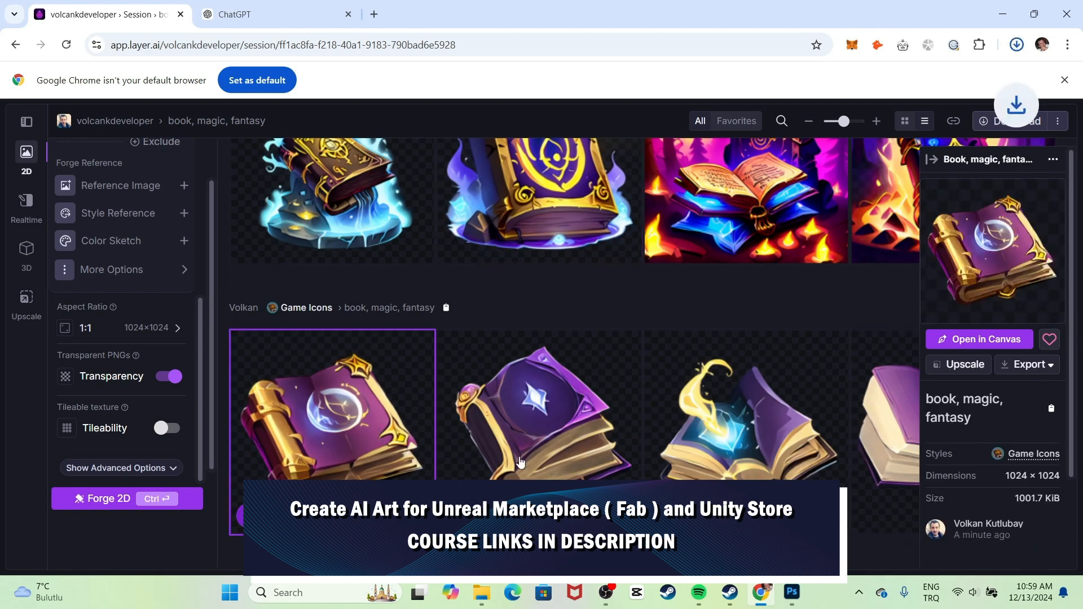
left_click(552, 461)
scroll(572, 439, "up", 3)
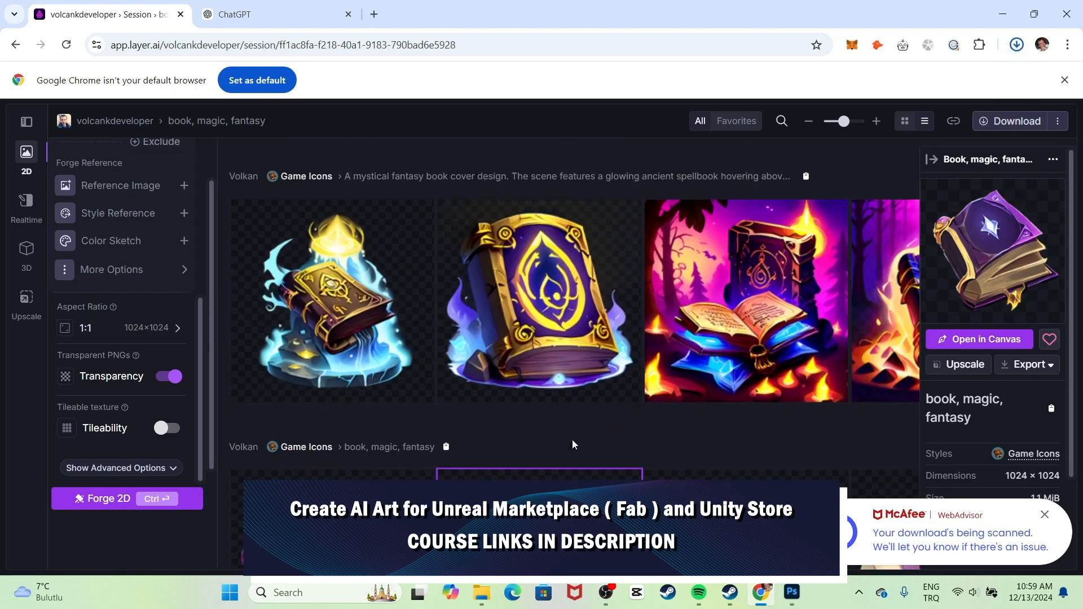
left_click(372, 353)
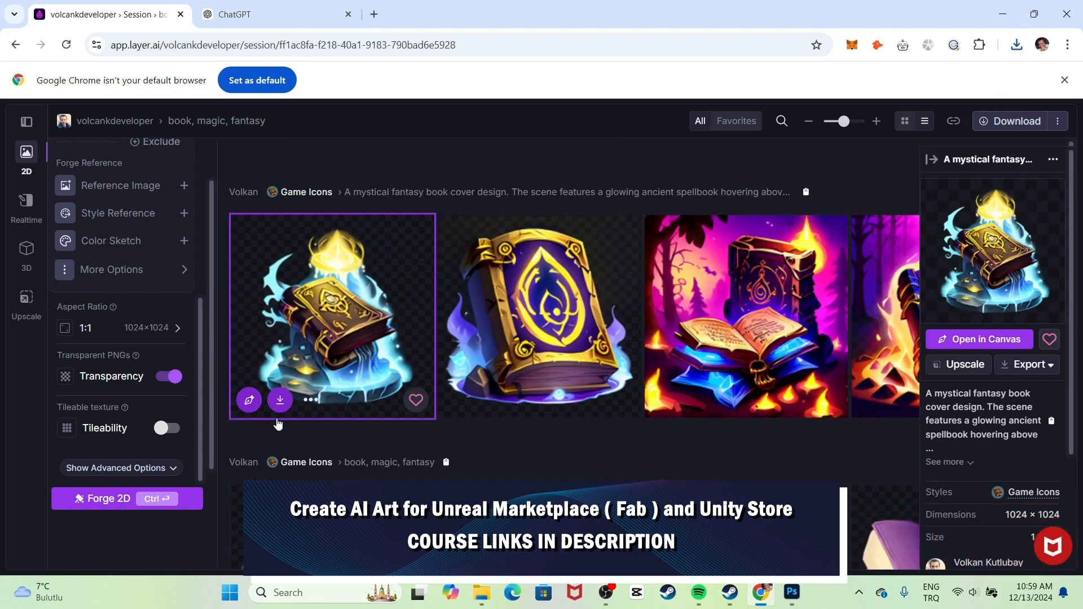
Download the open purple book from the book, magic, fantasy row as a transparent PNG.
scroll(285, 415, "down", 1)
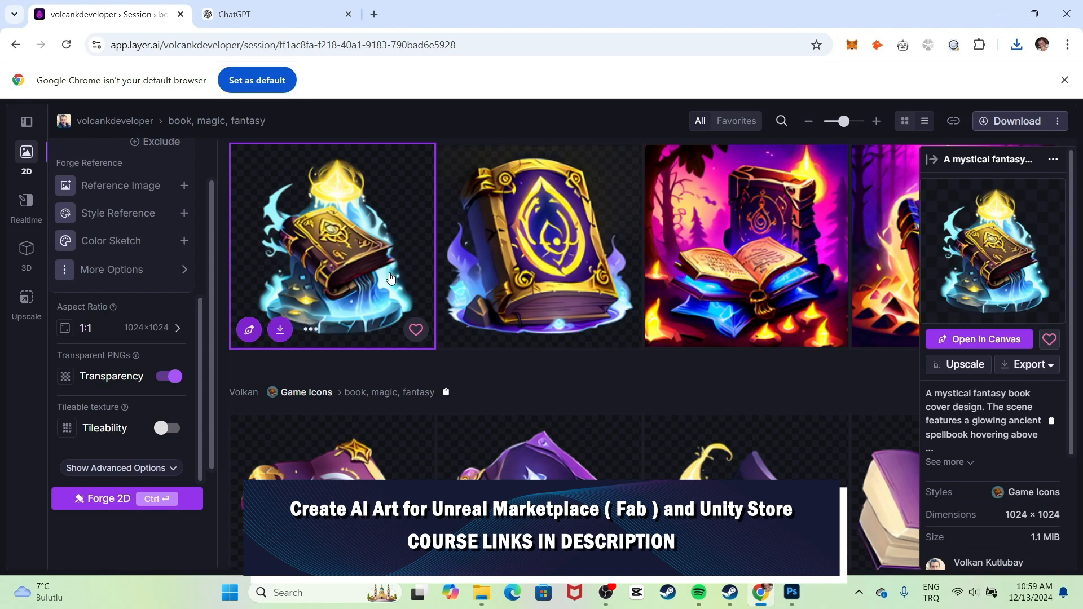
scroll(340, 293, "down", 5)
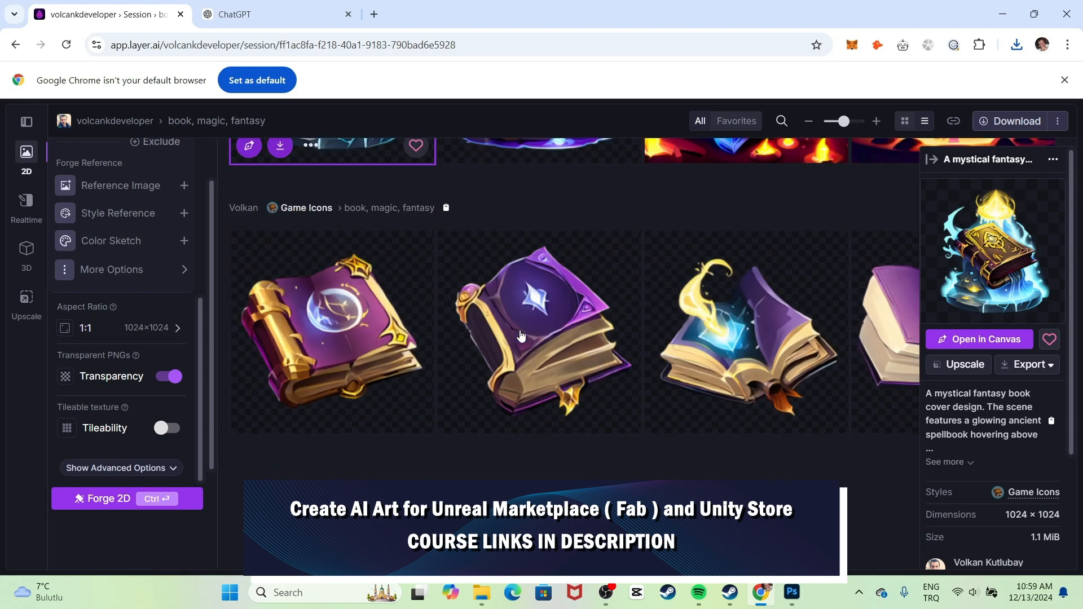
scroll(852, 286, "up", 3)
left_click(884, 417)
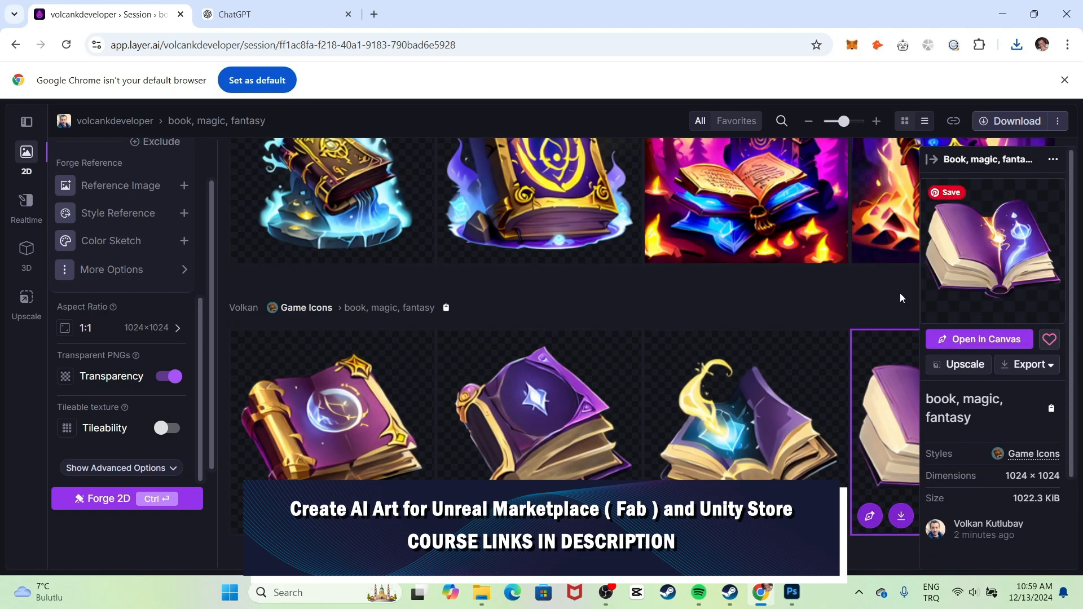
left_click(901, 516)
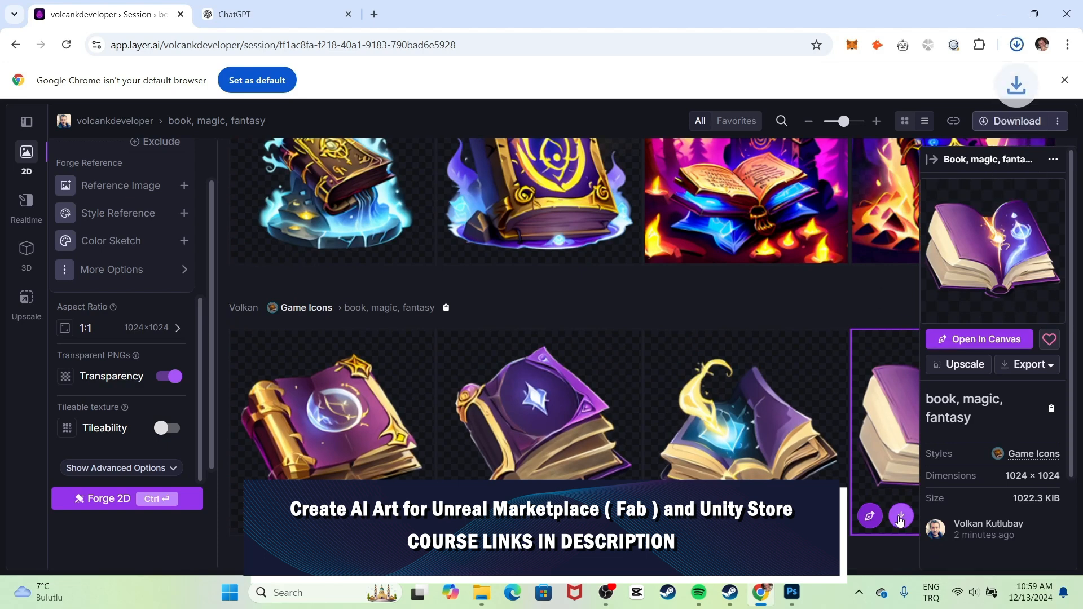
Select all four downloaded book PNGs in the Downloads folder, then bring Photoshop forward.
left_click(486, 603)
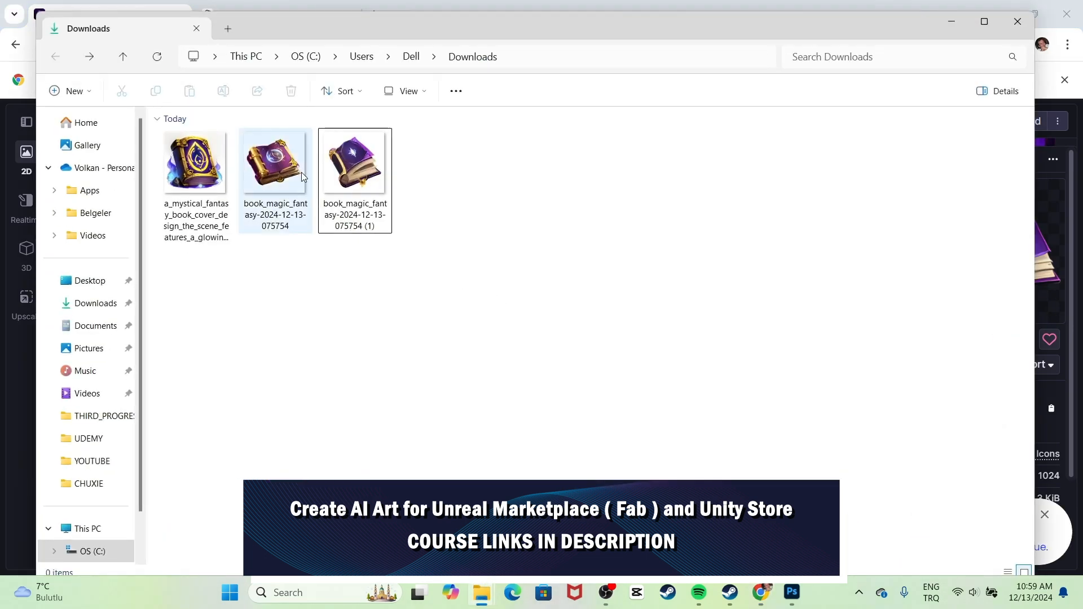
left_click_drag(551, 274, 116, 151)
left_click_drag(583, 293, 124, 107)
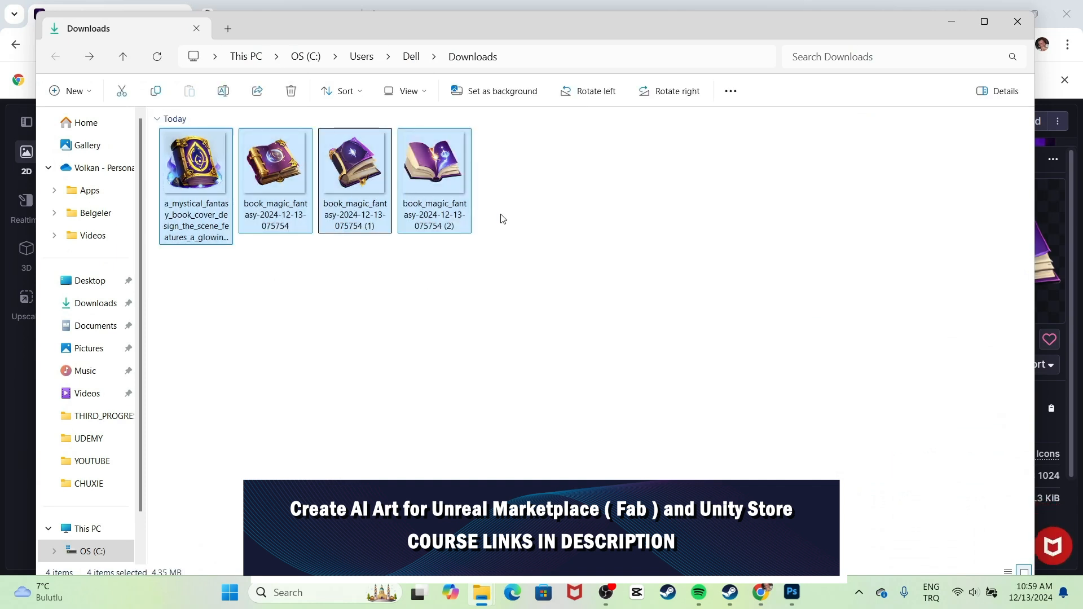
left_click(504, 198)
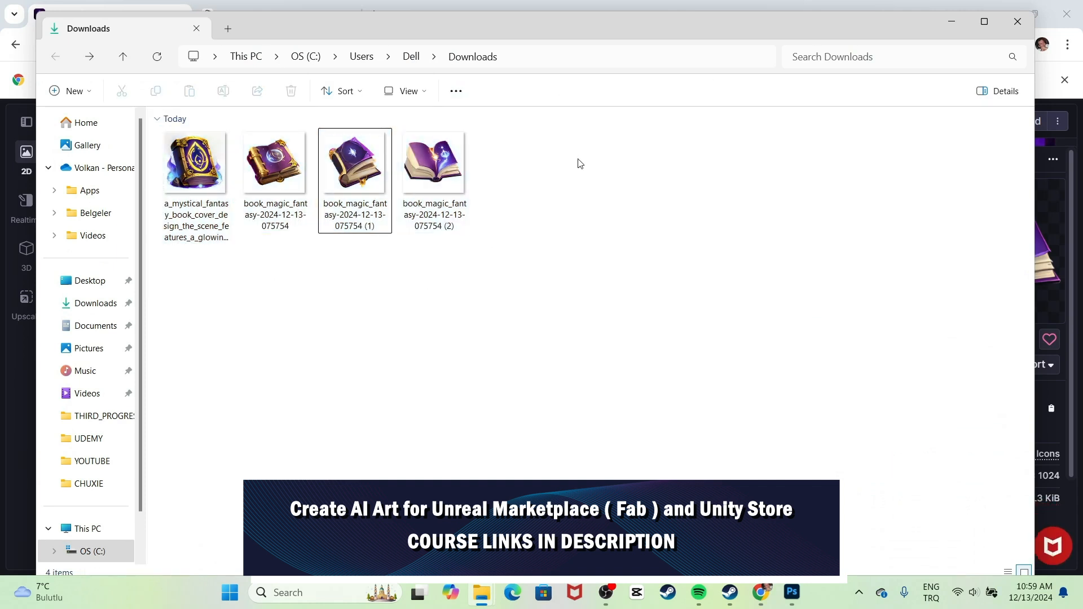
left_click_drag(584, 130, 45, 240)
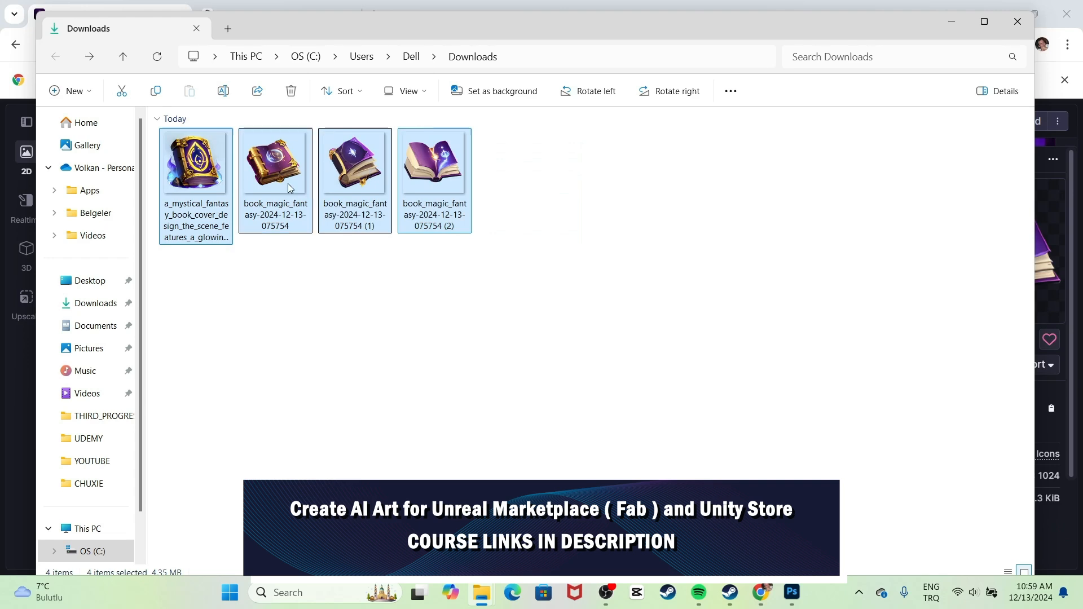
left_click(792, 592)
Drag the four book PNGs from the Downloads folder into Photoshop to open them.
mouse_move(480, 593)
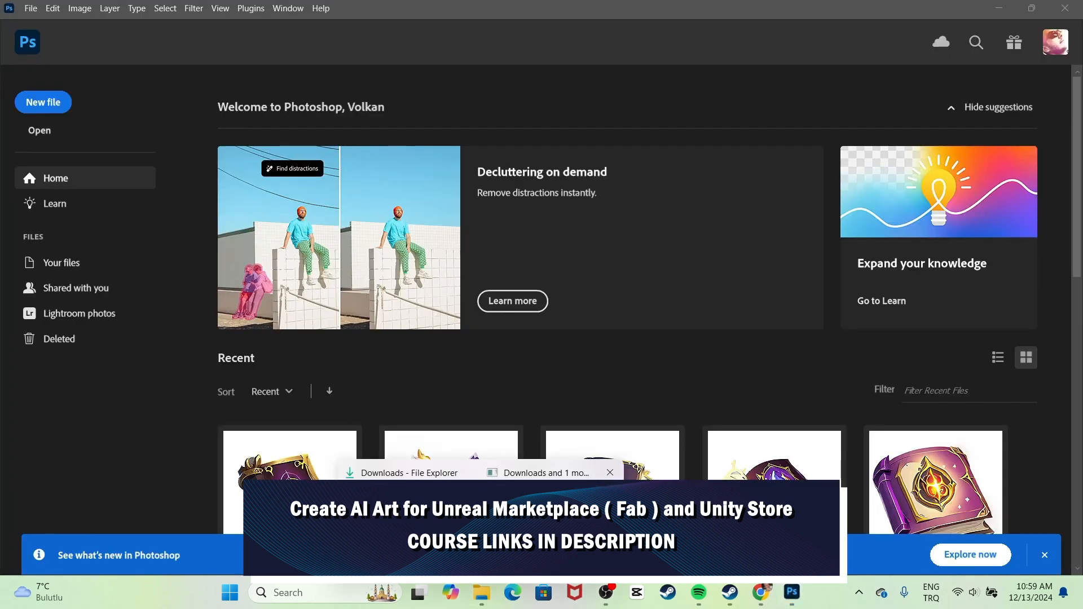
left_click(409, 473)
left_click_drag(510, 18, 519, 195)
left_click_drag(541, 318, 513, 113)
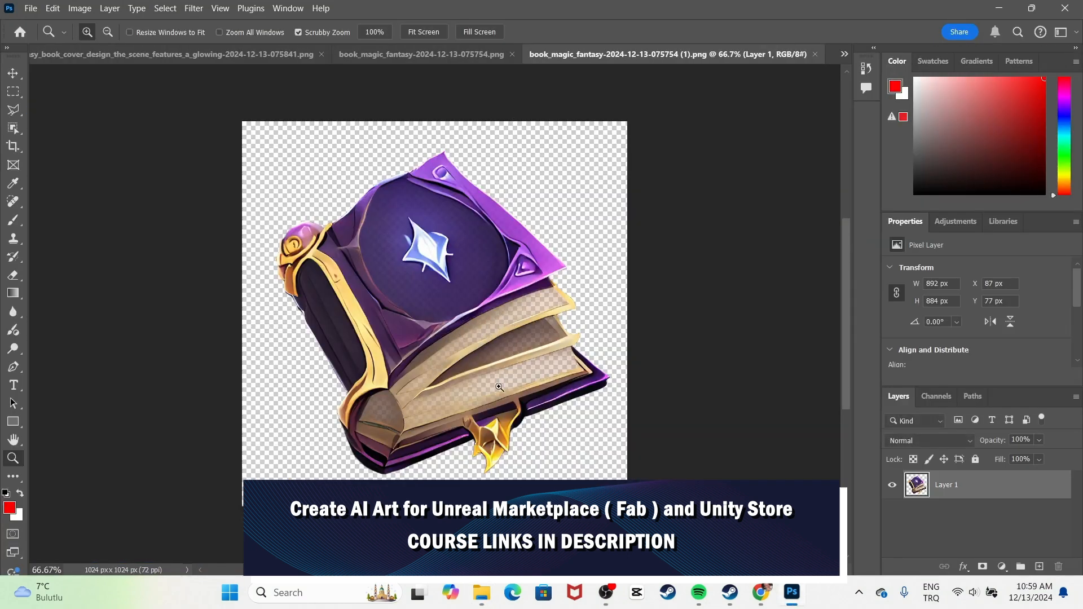
Add a new layer below the star book, fill it with red, and reselect Layer 1.
left_click(1039, 567)
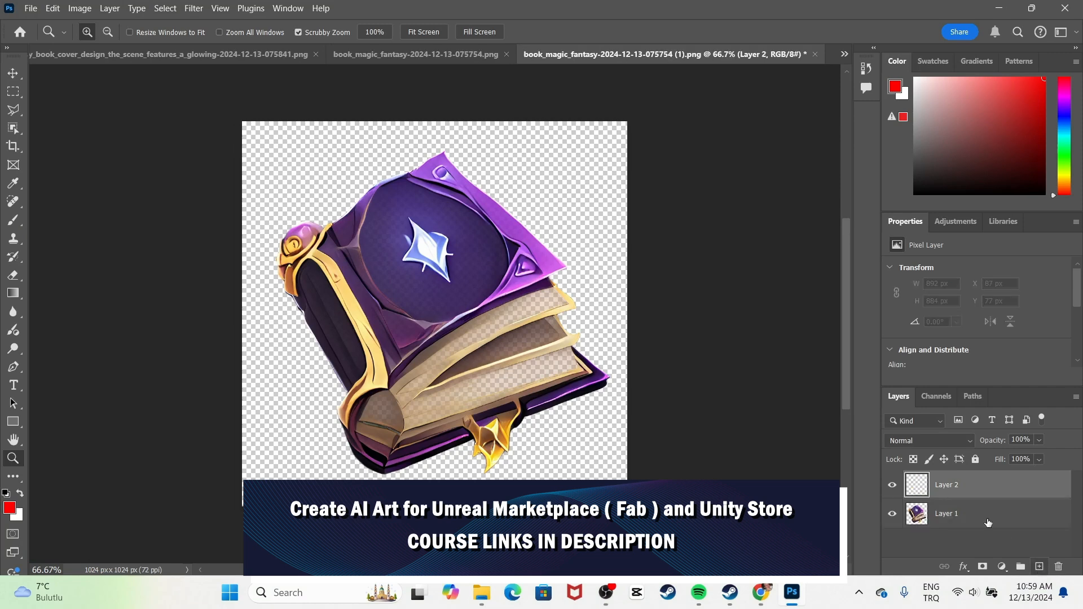
left_click_drag(965, 494, 965, 519)
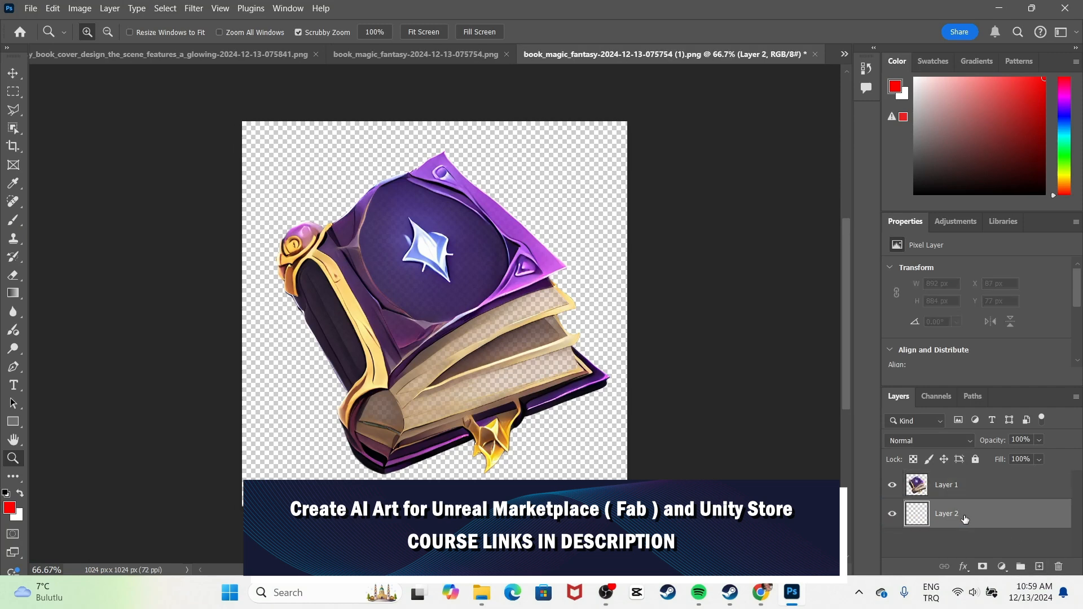
key("shift+F5")
key("Return")
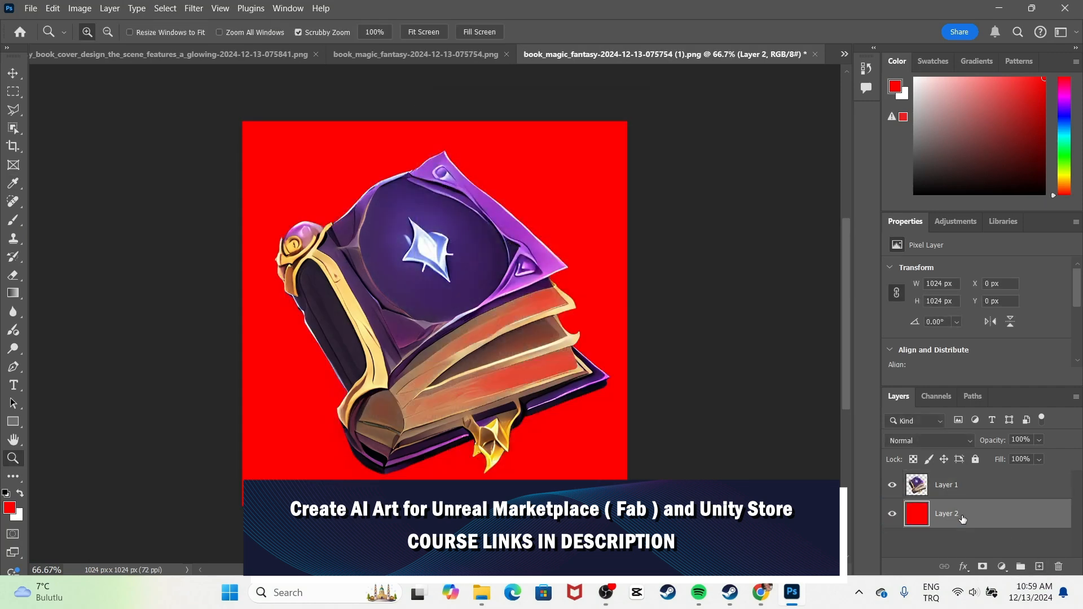
left_click(13, 73)
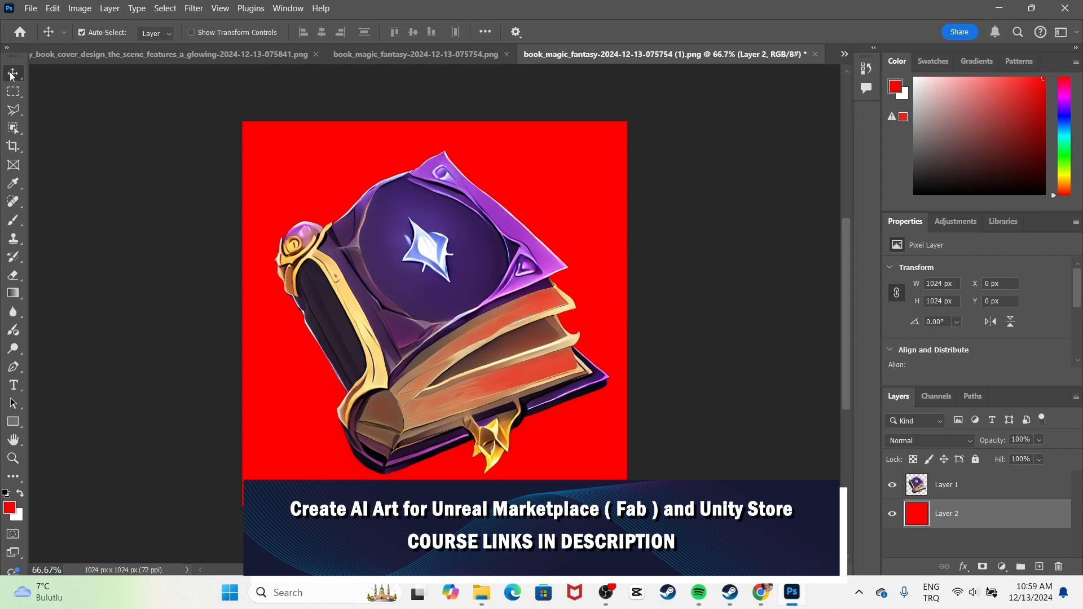
left_click(980, 486)
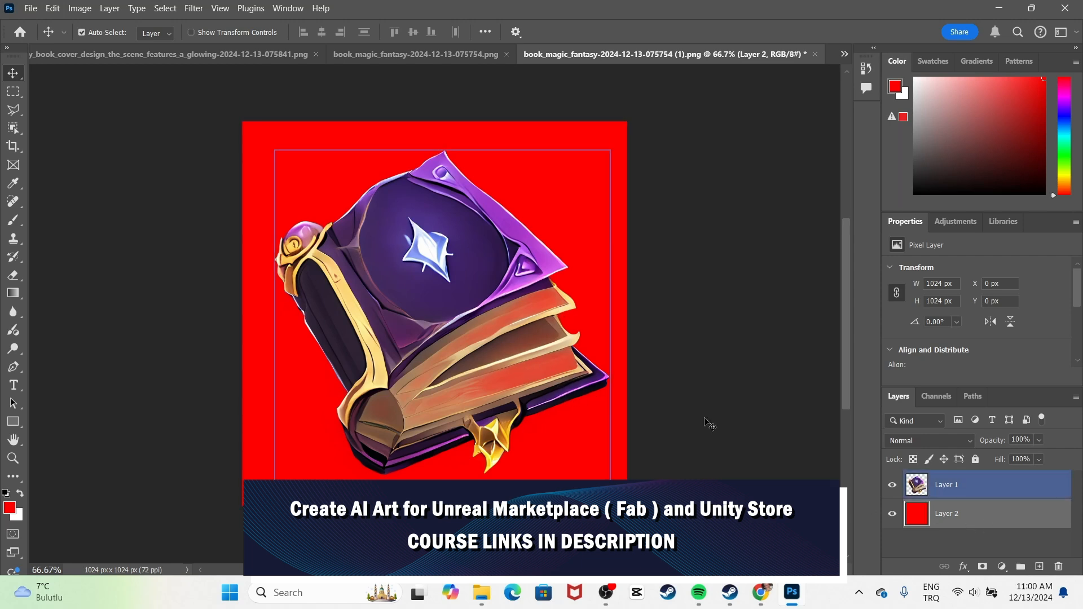
left_click(972, 488)
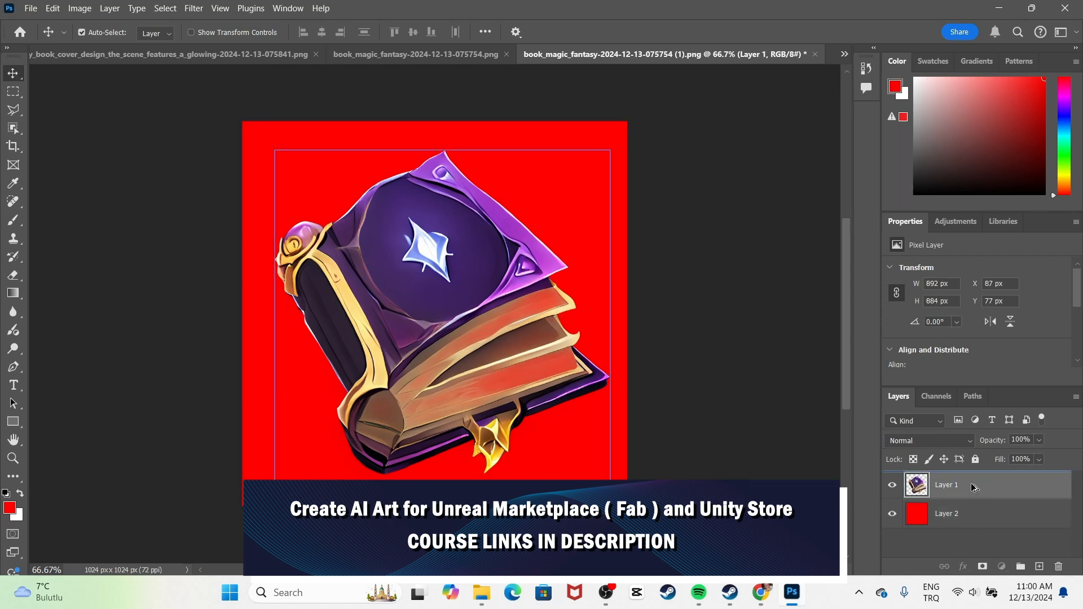